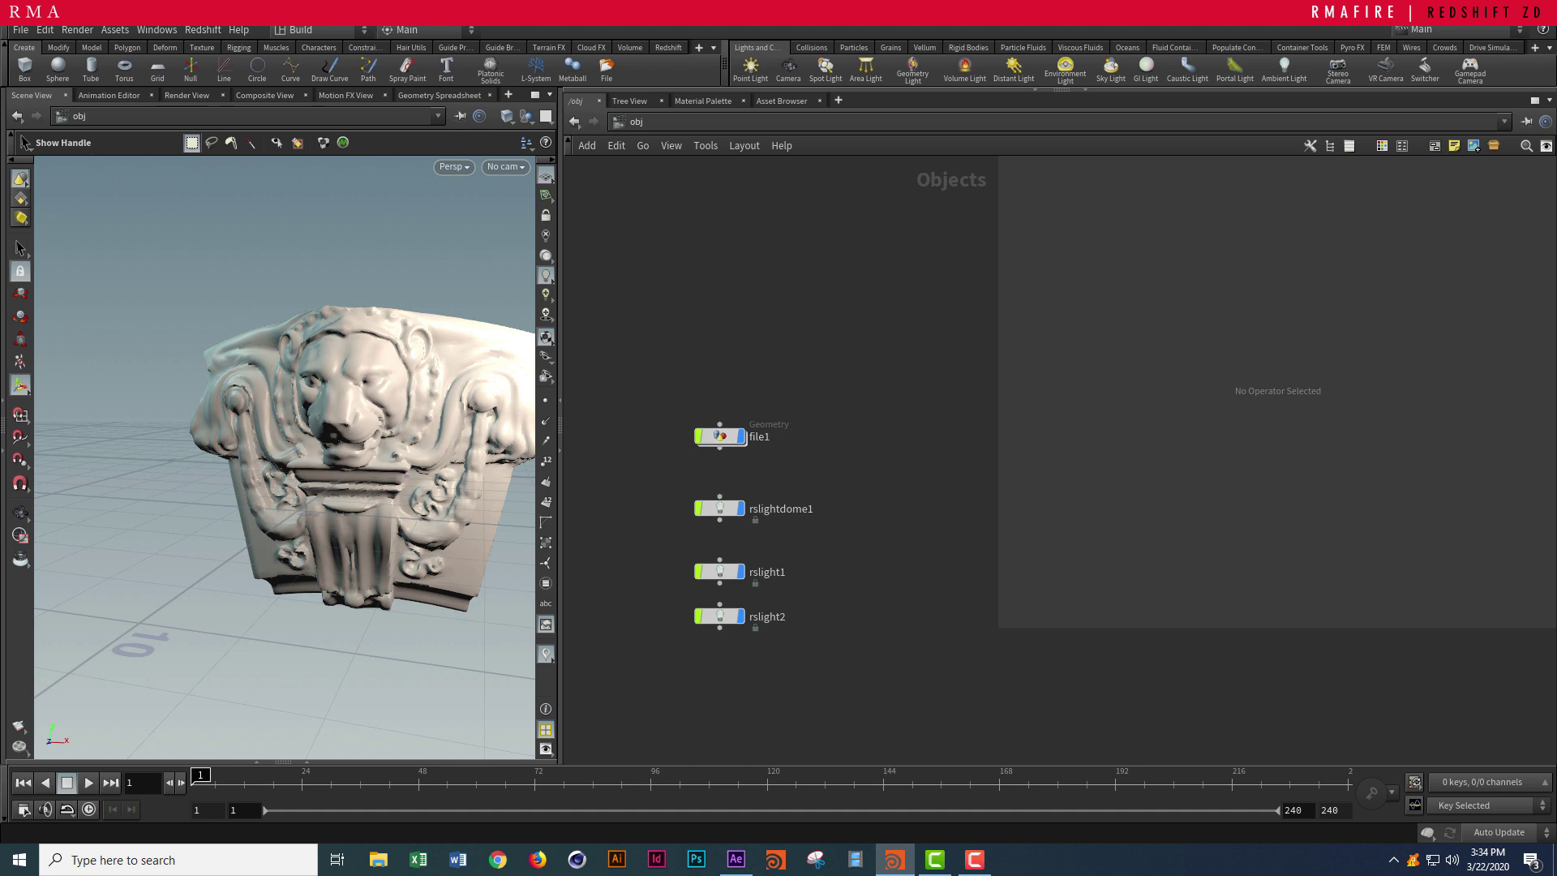
- Add a Camera node beside the file1 node in the object network and display its Redshift Camera settings
{"action": "key", "text": "Tab"}
{"action": "type", "text": "ca"}
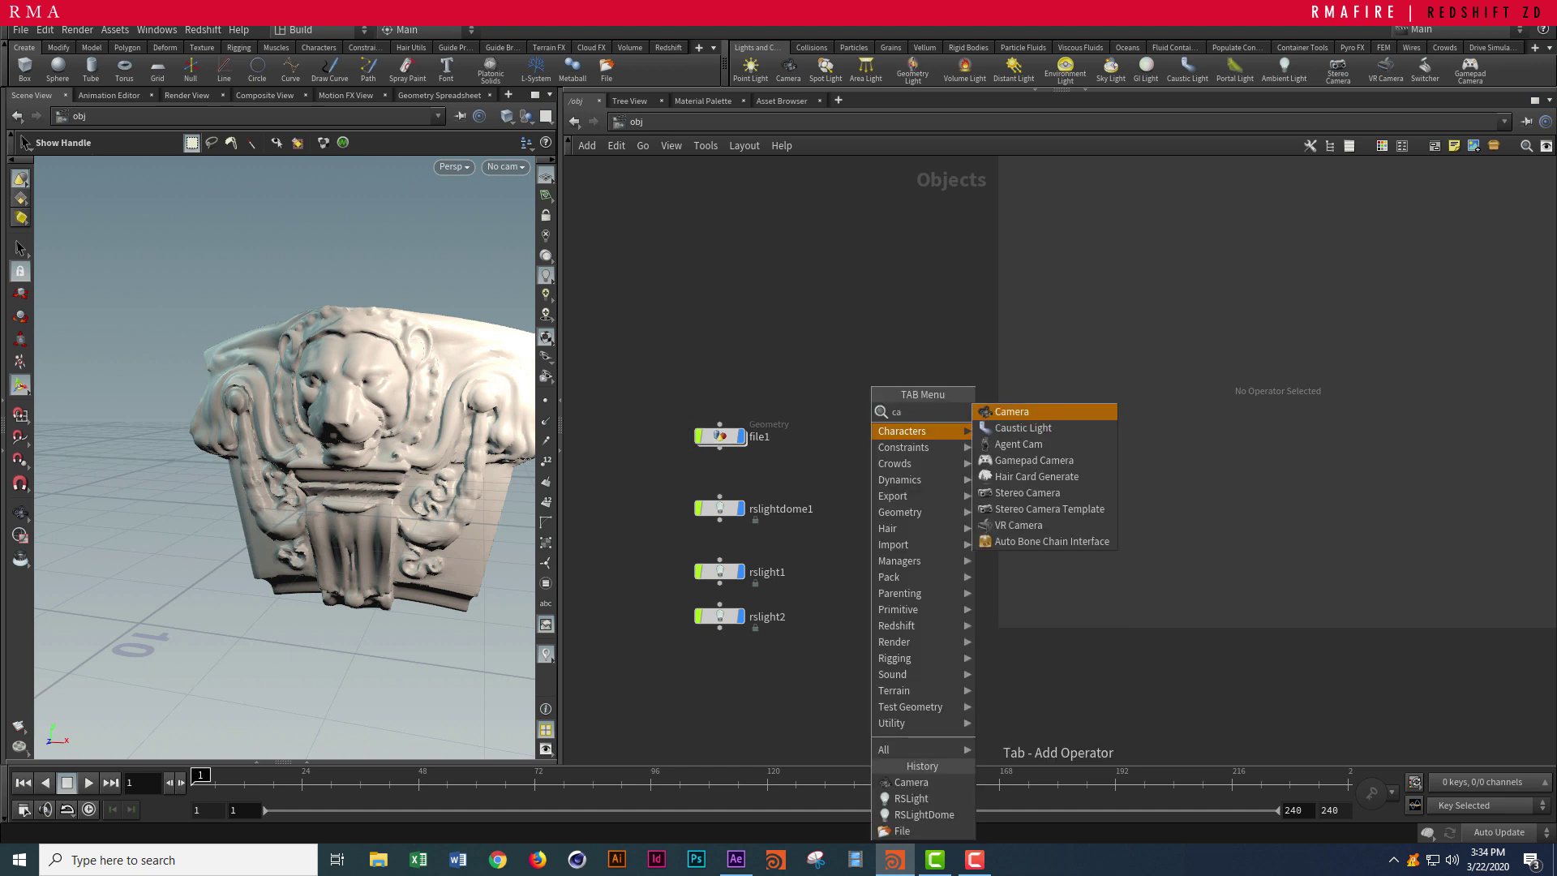
{"action": "left_click", "coordinate": [1010, 411]}
{"action": "left_click", "coordinate": [870, 445]}
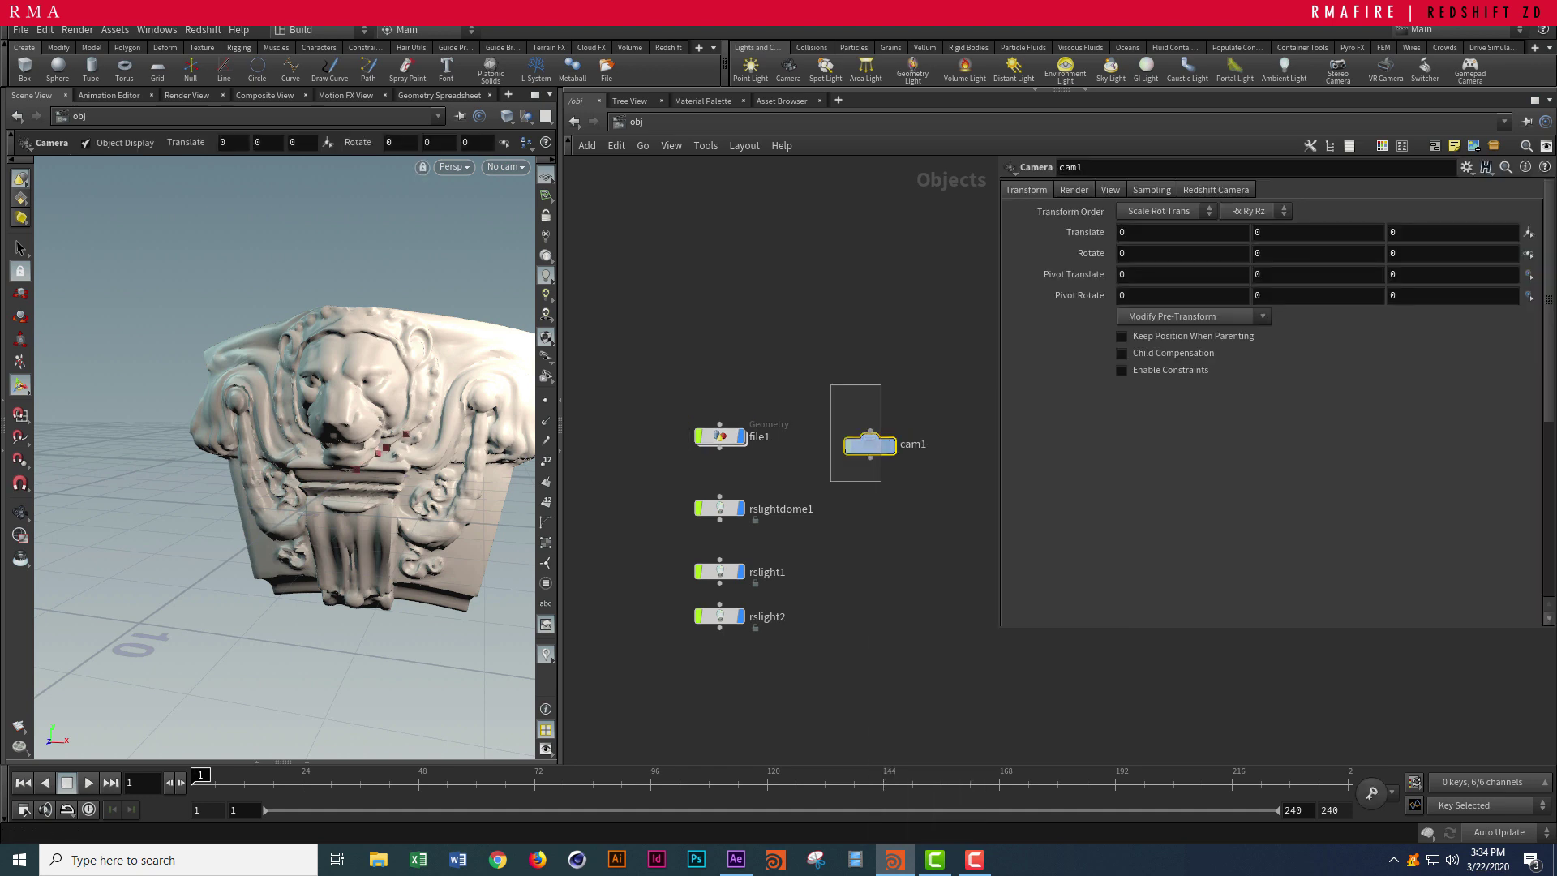
{"action": "left_click", "coordinate": [1215, 190]}
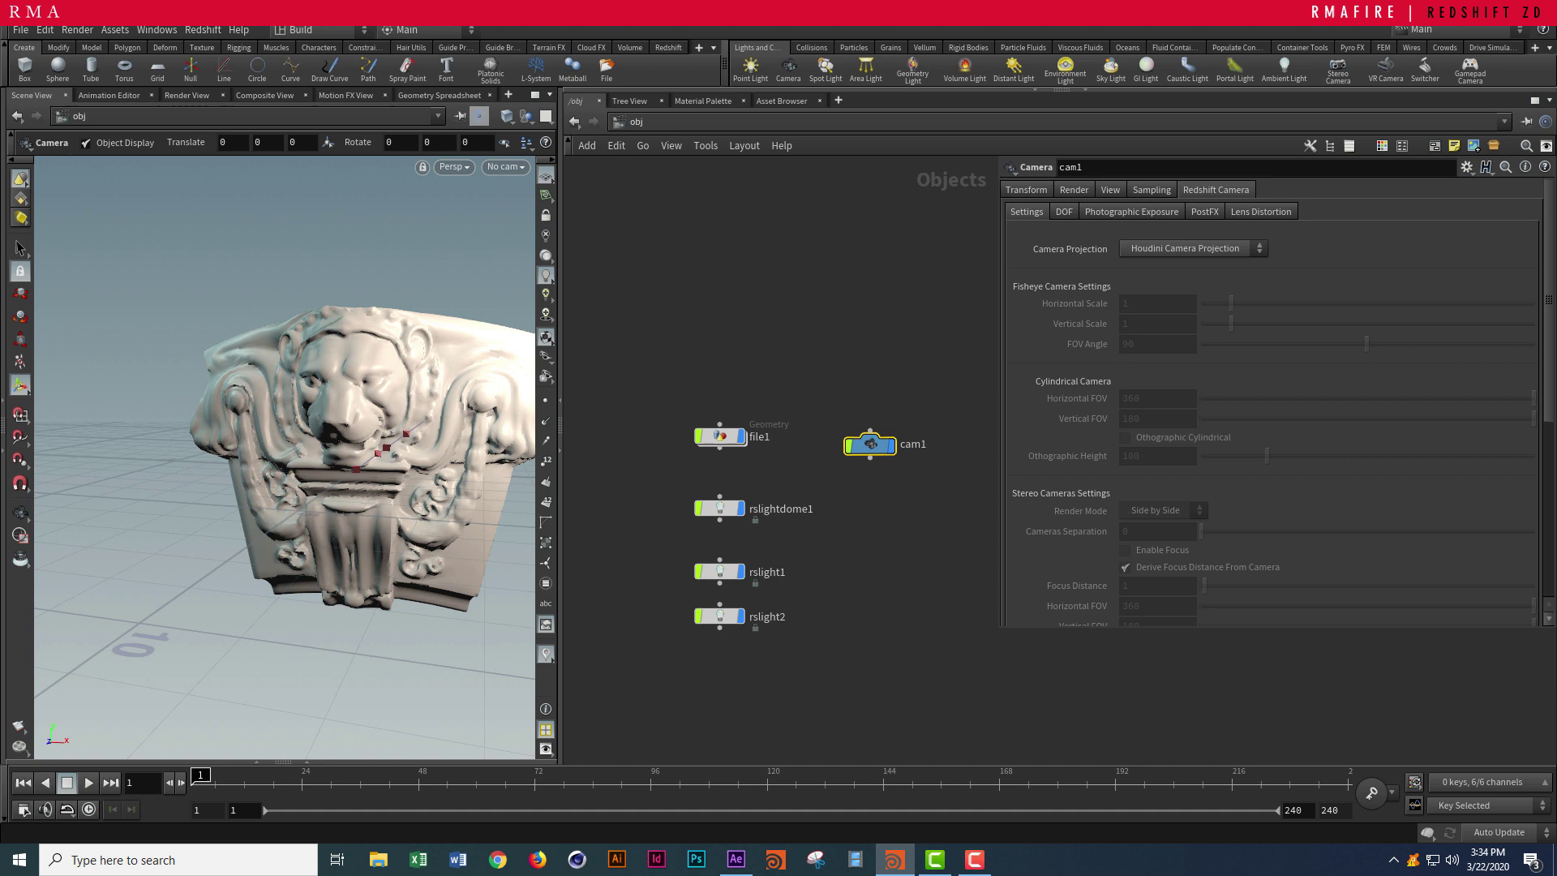
- Show the Redshift shelf and check the list of shelves that can be enabled
{"action": "left_click", "coordinate": [668, 47]}
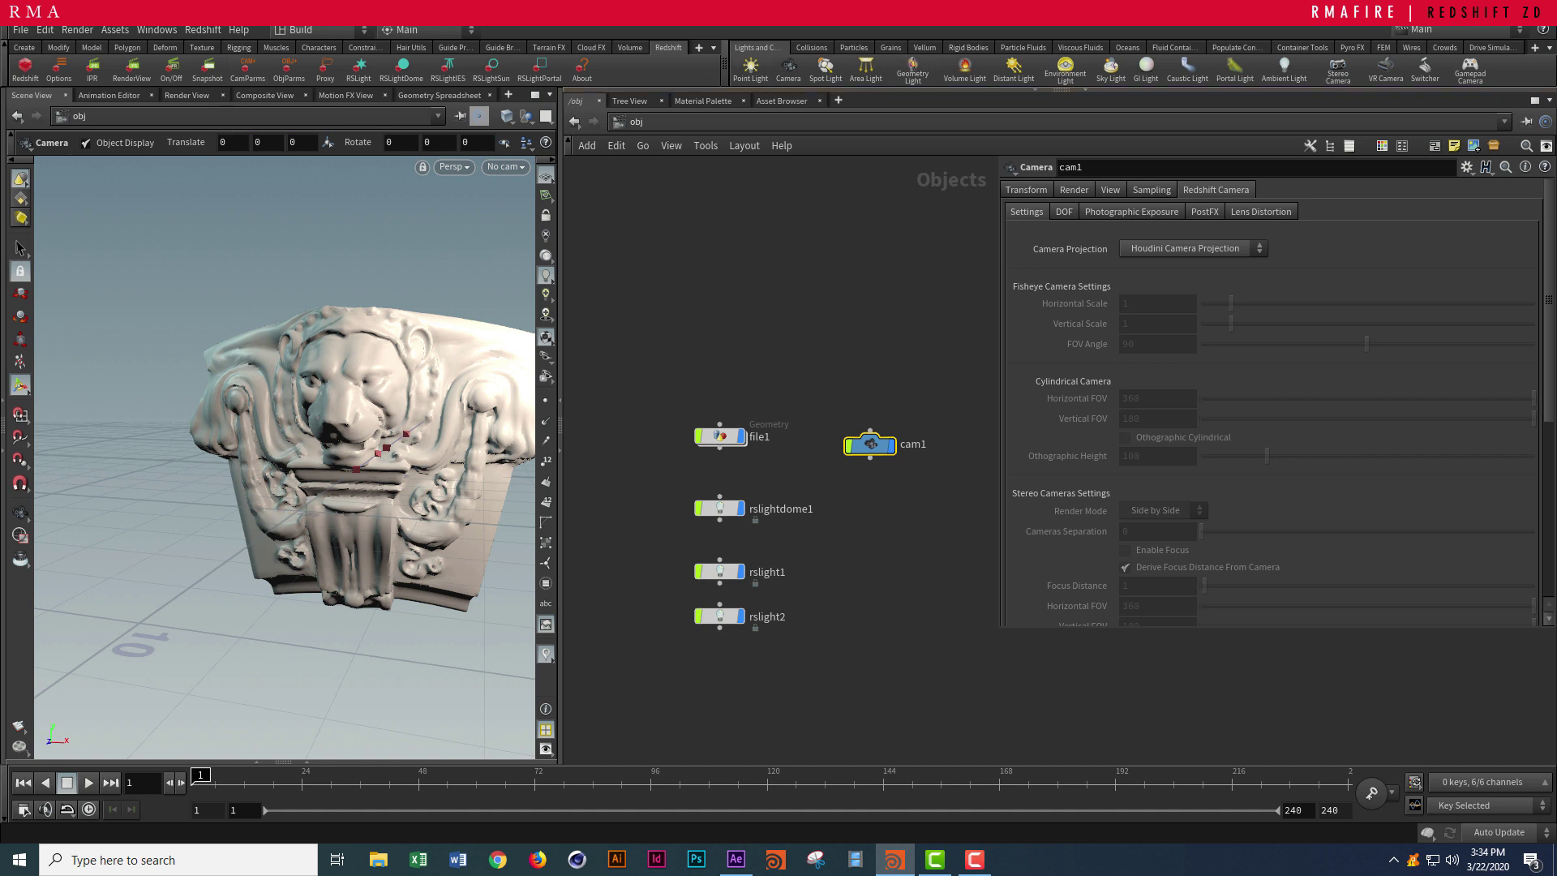
{"action": "left_click", "coordinate": [698, 47]}
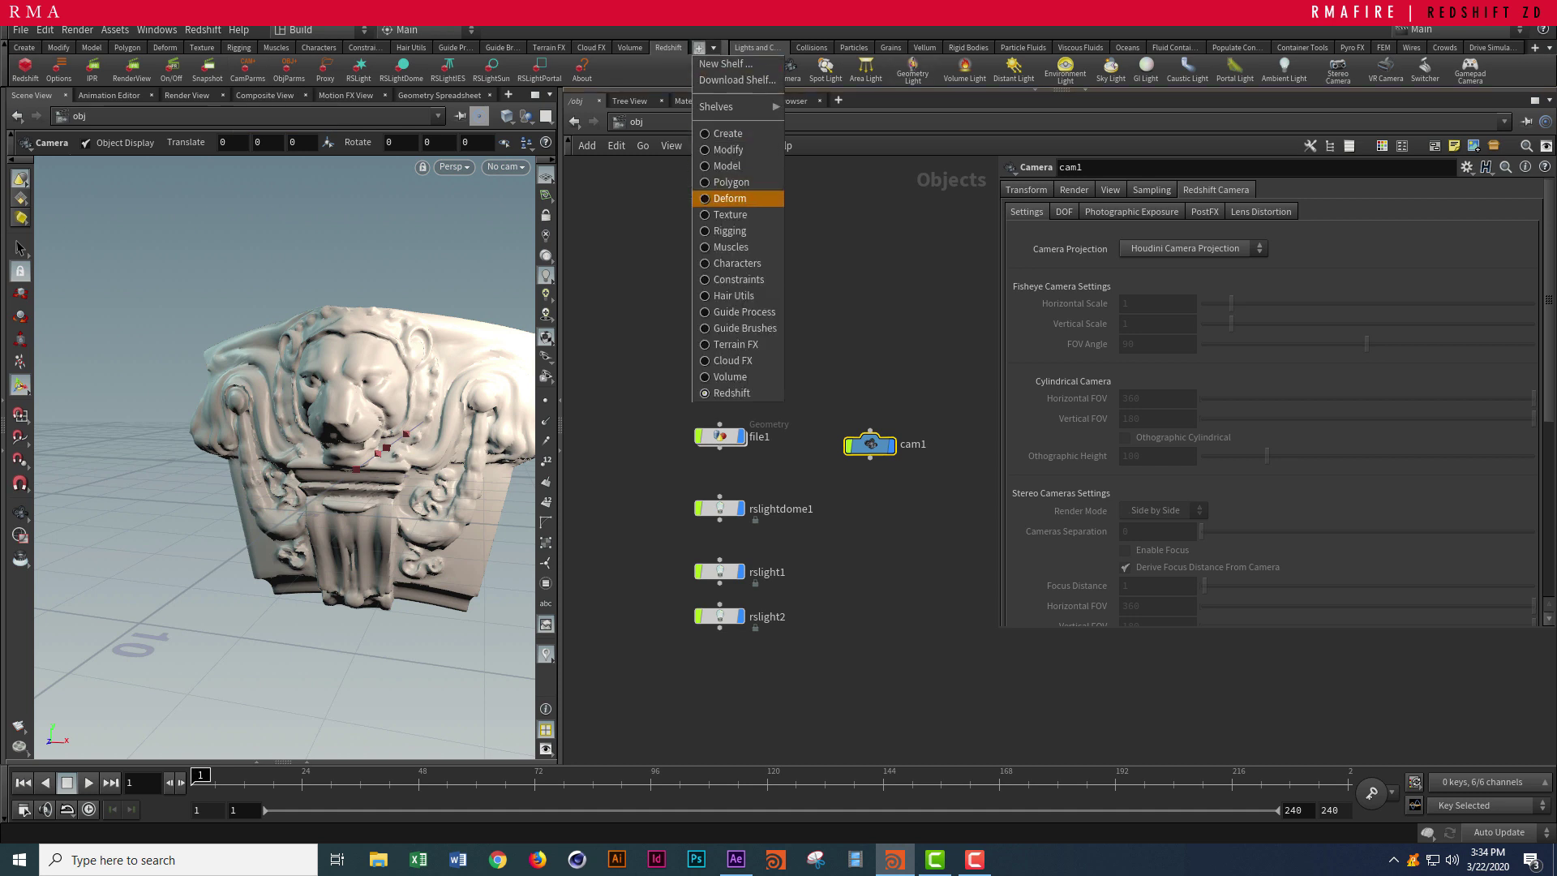
{"action": "mouse_move", "coordinate": [734, 106]}
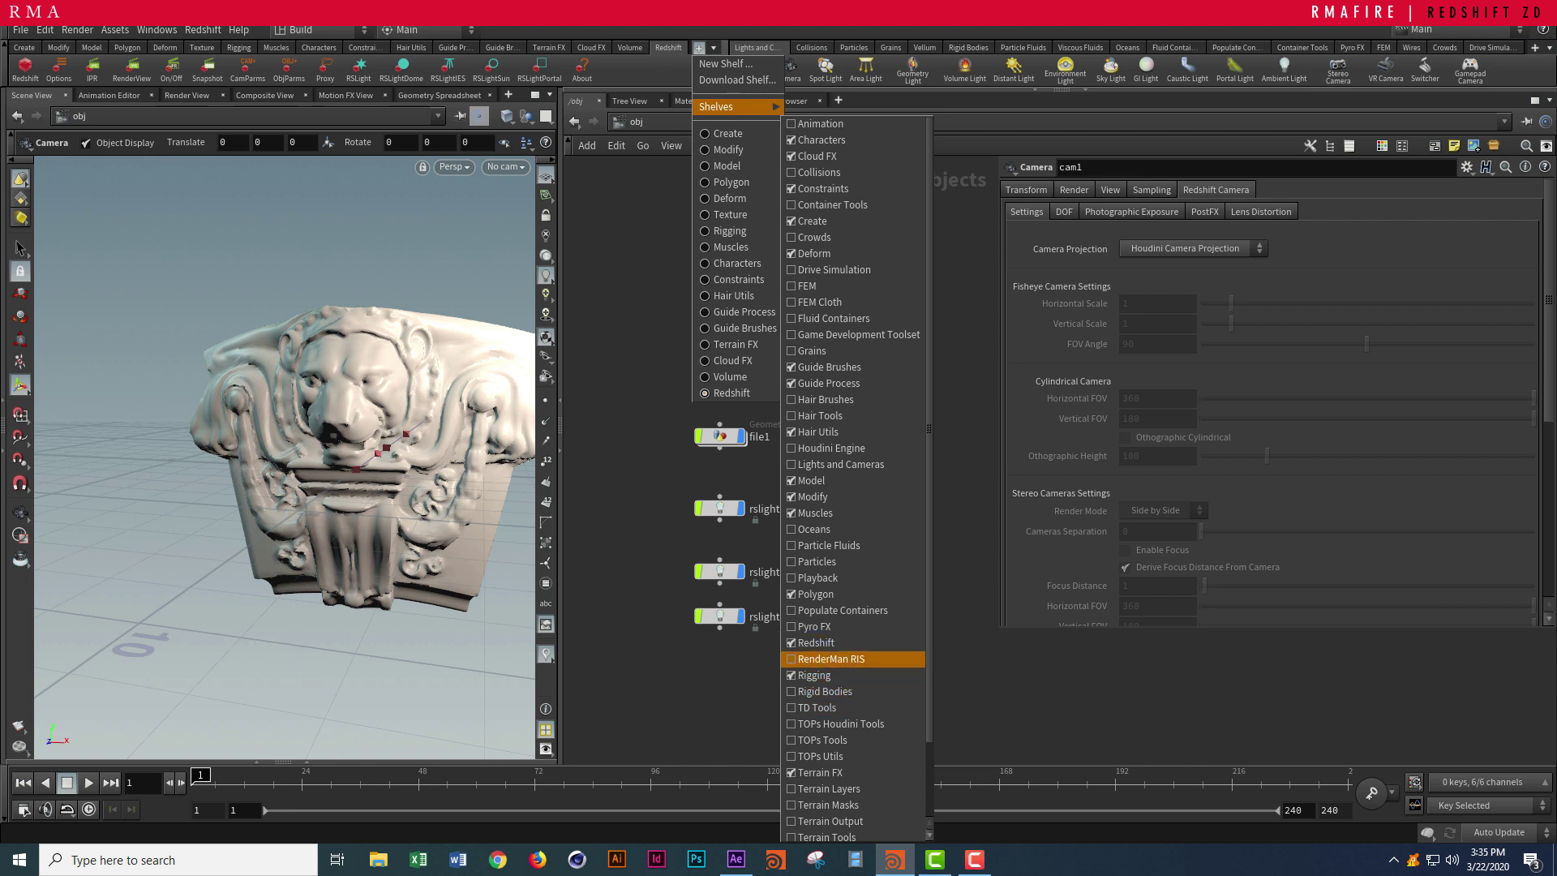
{"action": "key", "text": "Escape"}
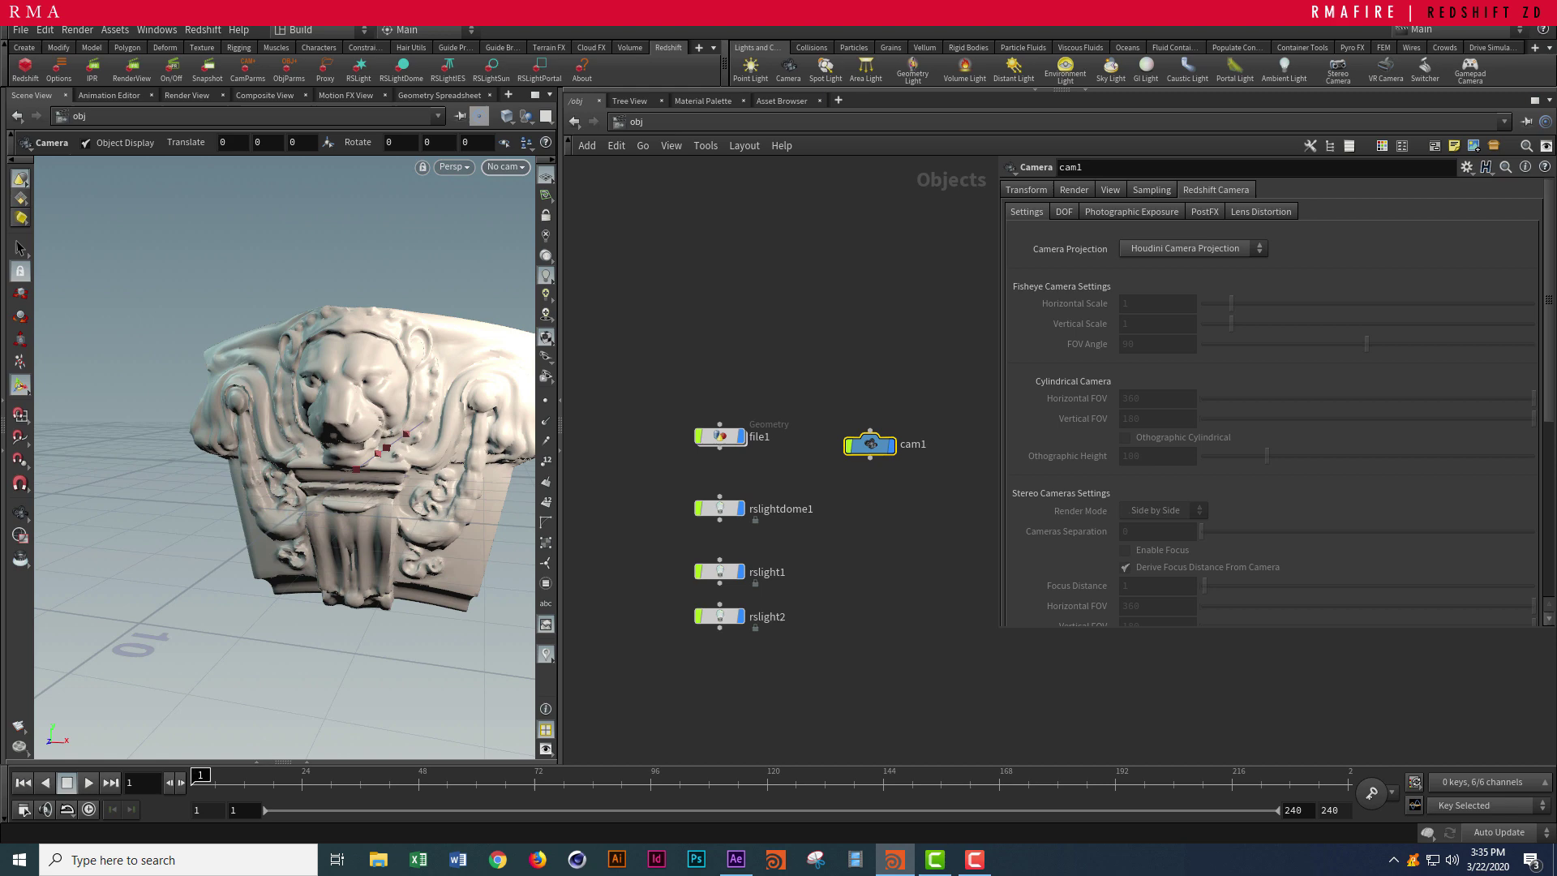
- Look through cam1 with the camera locked to the view and frame a low side close-up of the lion's head
{"action": "left_click", "coordinate": [506, 166]}
{"action": "left_click", "coordinate": [535, 244]}
{"action": "left_click", "coordinate": [545, 215]}
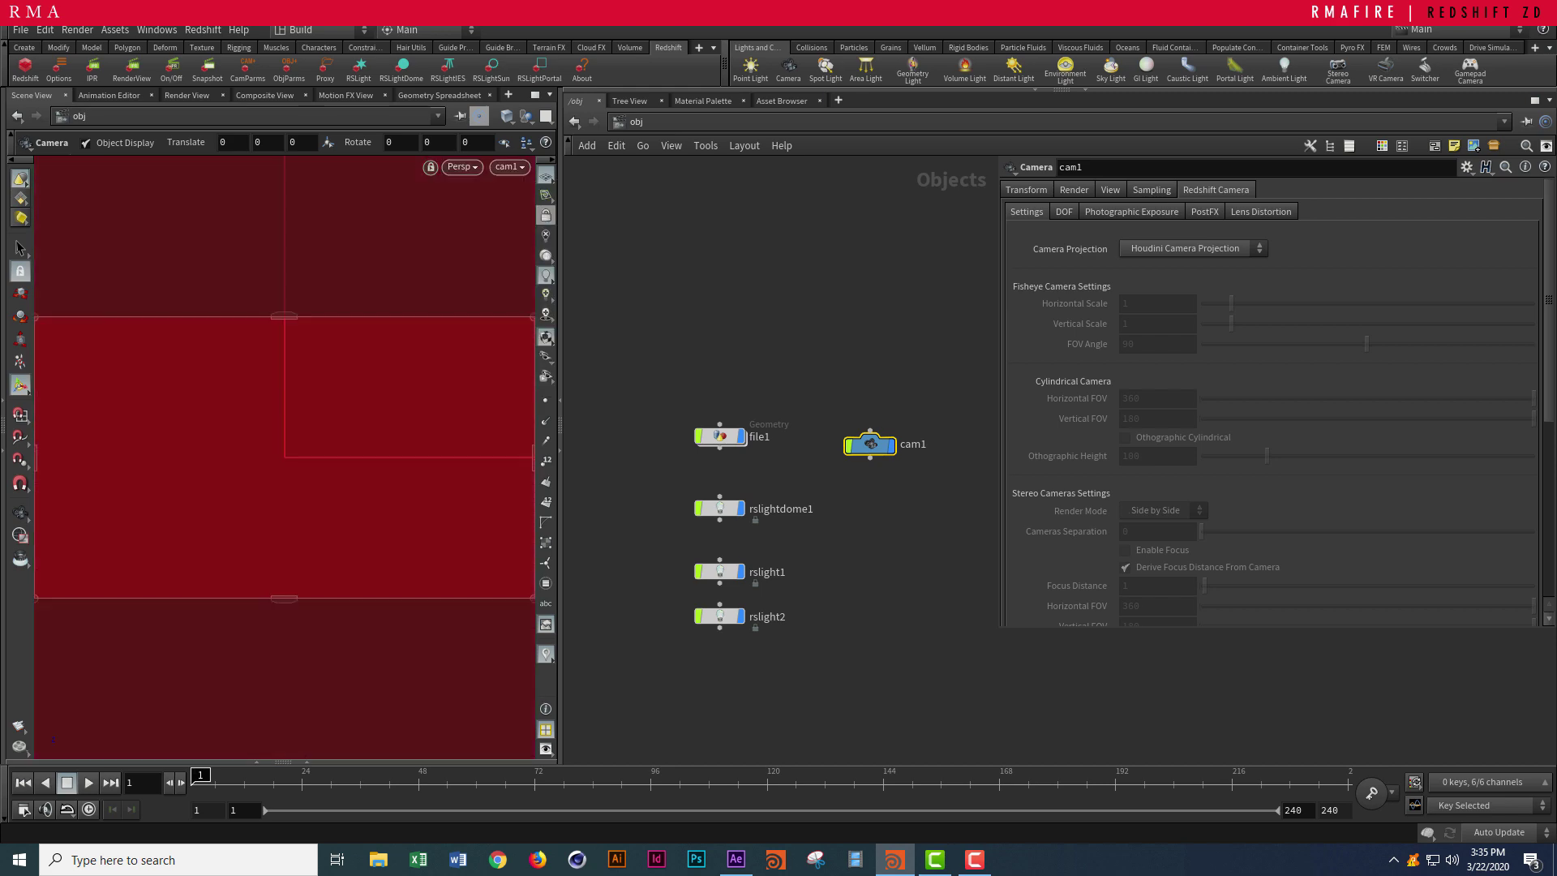
{"action": "right_click_drag", "start_coordinate": [180, 532], "coordinate": [97, 487], "text": "alt"}
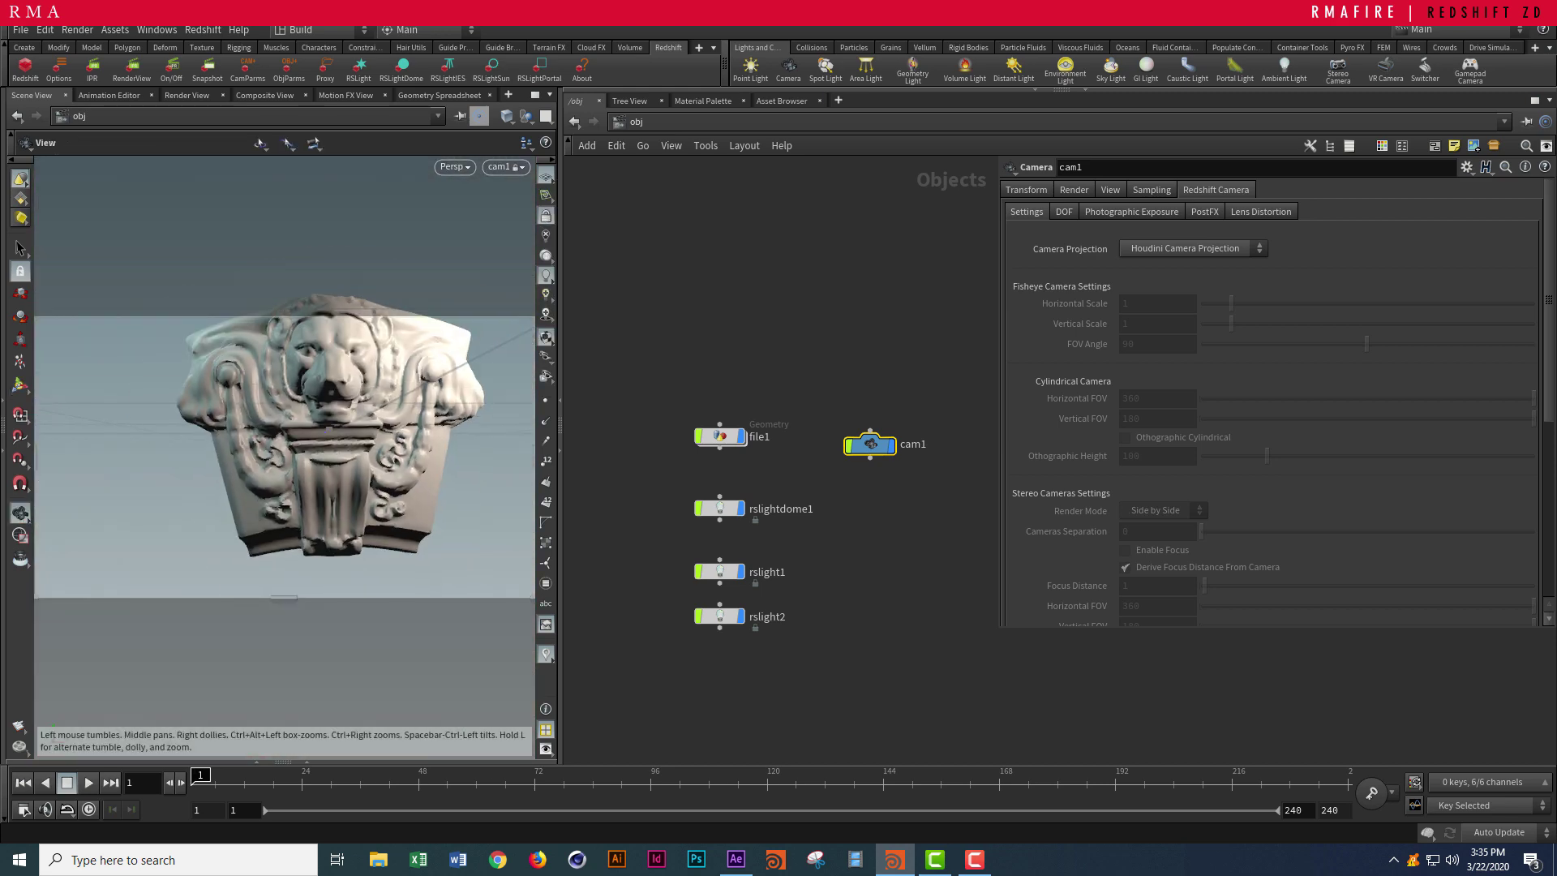
{"action": "left_click_drag", "start_coordinate": [308, 486], "coordinate": [274, 472], "text": "alt"}
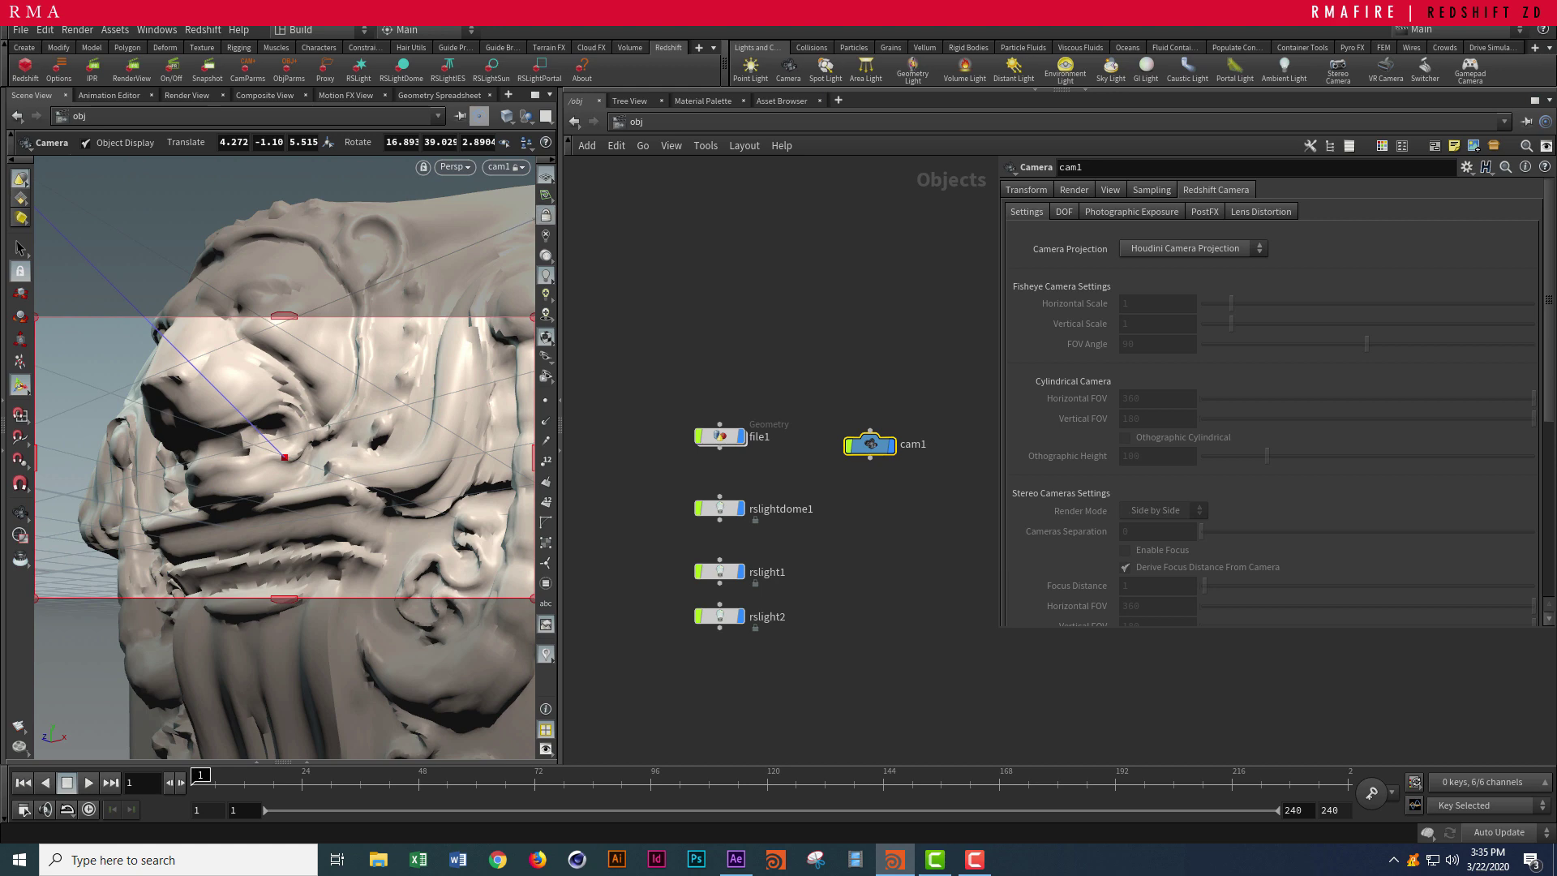
- From outside the camera view, place cam1's focus handle near the lion's mouth and narrow its depth-of-field range
{"action": "left_click", "coordinate": [545, 216]}
{"action": "scroll", "coordinate": [431, 421], "scroll_direction": "down", "scroll_amount": 5}
{"action": "left_click_drag", "start_coordinate": [431, 420], "coordinate": [478, 445], "text": "alt"}
{"action": "scroll", "coordinate": [284, 422], "scroll_direction": "down", "scroll_amount": 5}
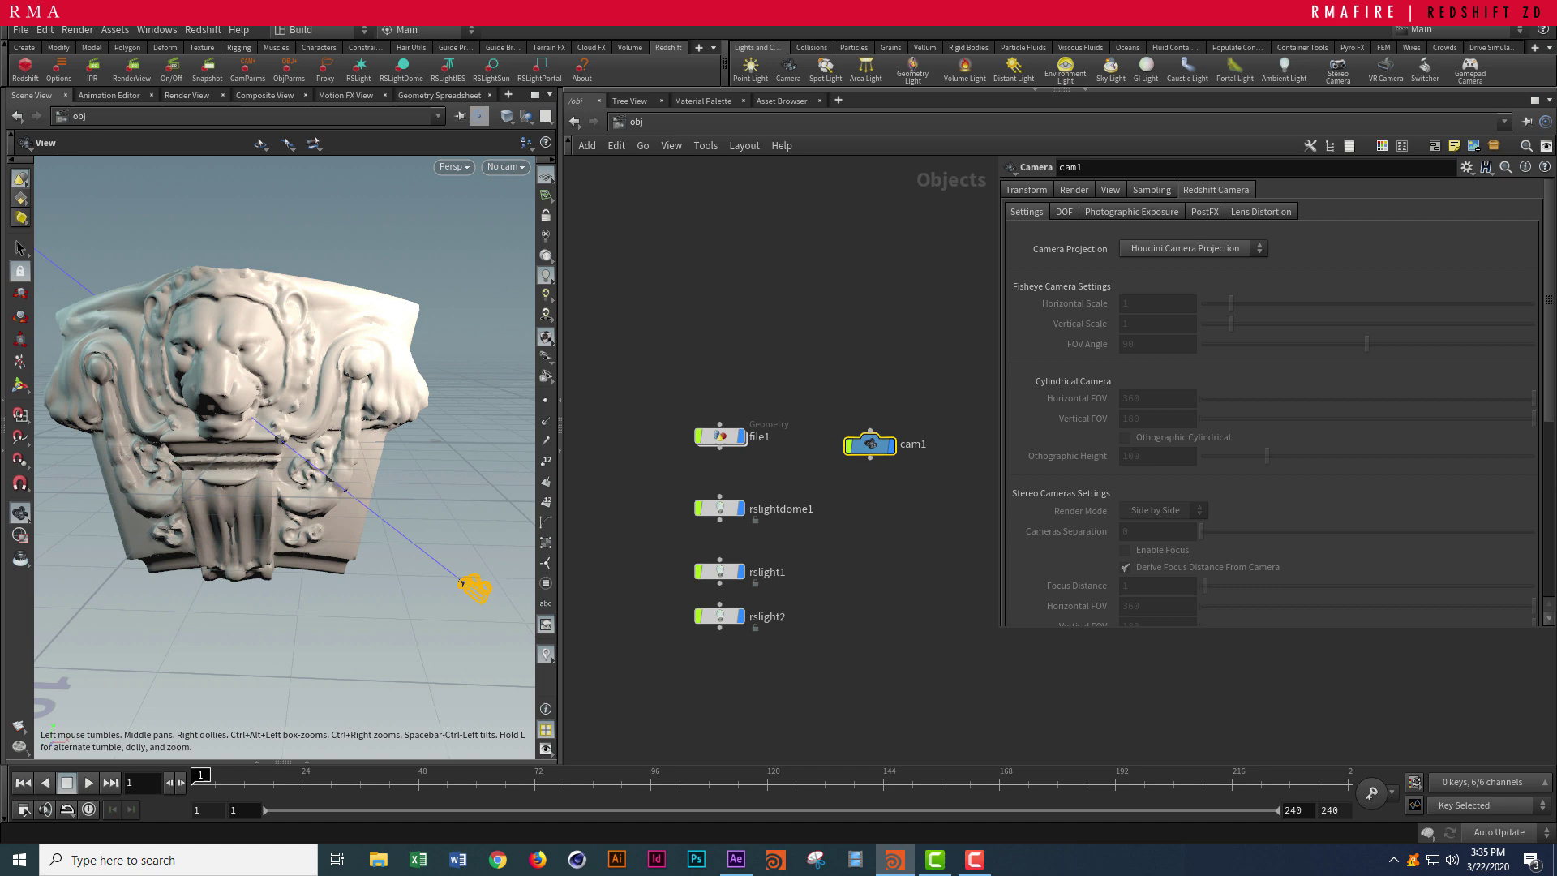
{"action": "left_click_drag", "start_coordinate": [284, 421], "coordinate": [312, 514], "text": "alt"}
{"action": "scroll", "coordinate": [280, 394], "scroll_direction": "up", "scroll_amount": 4}
{"action": "key", "text": "Return"}
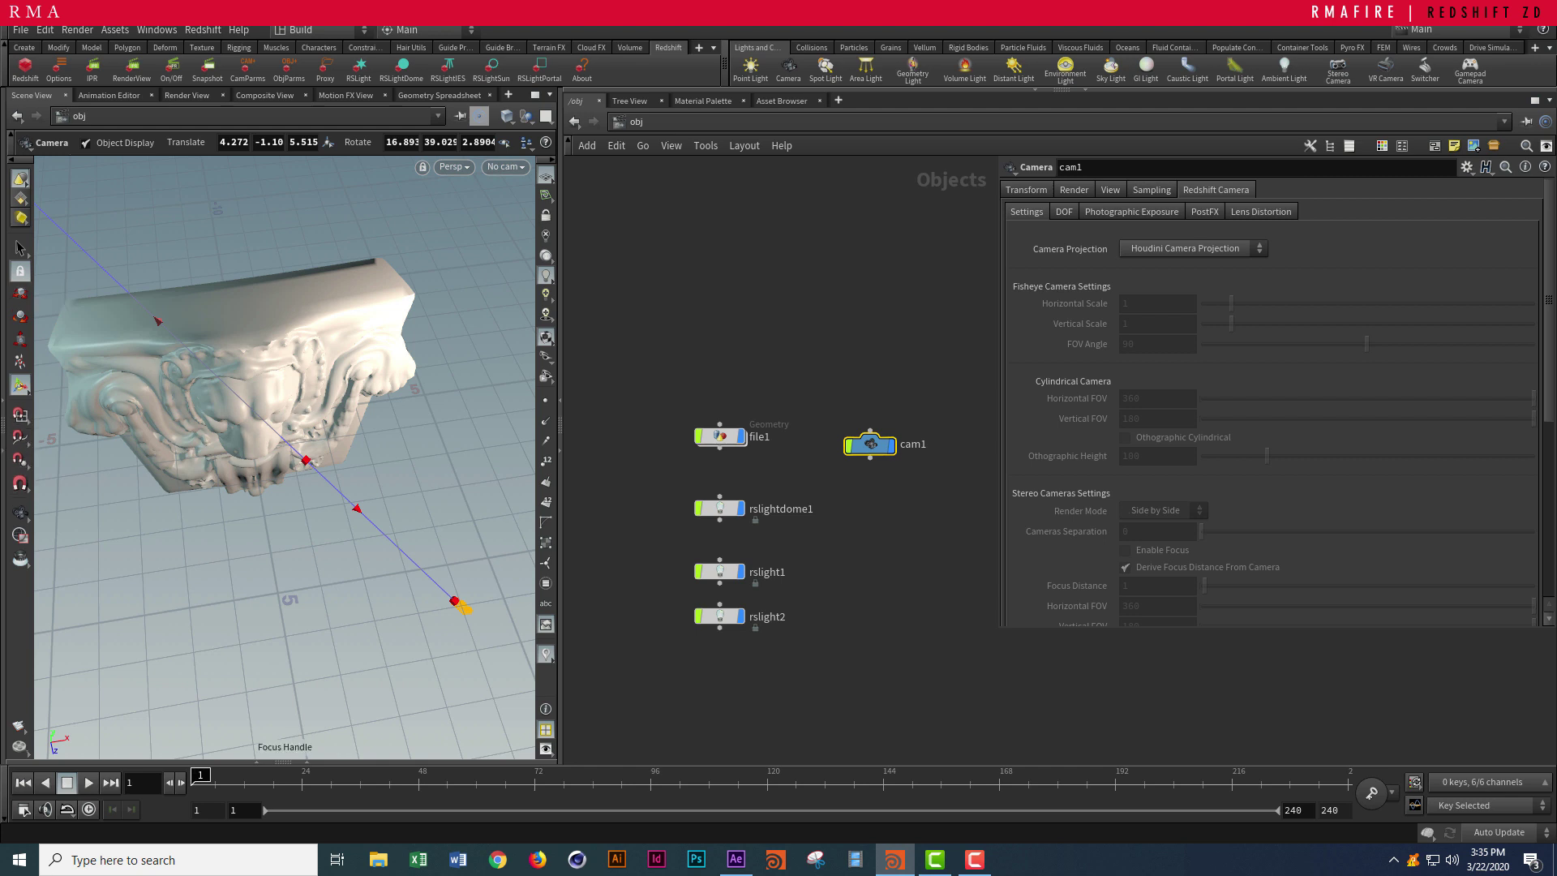
{"action": "left_click_drag", "start_coordinate": [305, 459], "coordinate": [357, 509]}
{"action": "mouse_move", "coordinate": [357, 509]}
{"action": "left_mouse_down"}
{"action": "mouse_move", "coordinate": [275, 432]}
{"action": "mouse_move", "coordinate": [300, 455]}
{"action": "mouse_move", "coordinate": [263, 385]}
{"action": "mouse_move", "coordinate": [298, 391]}
{"action": "left_mouse_up"}
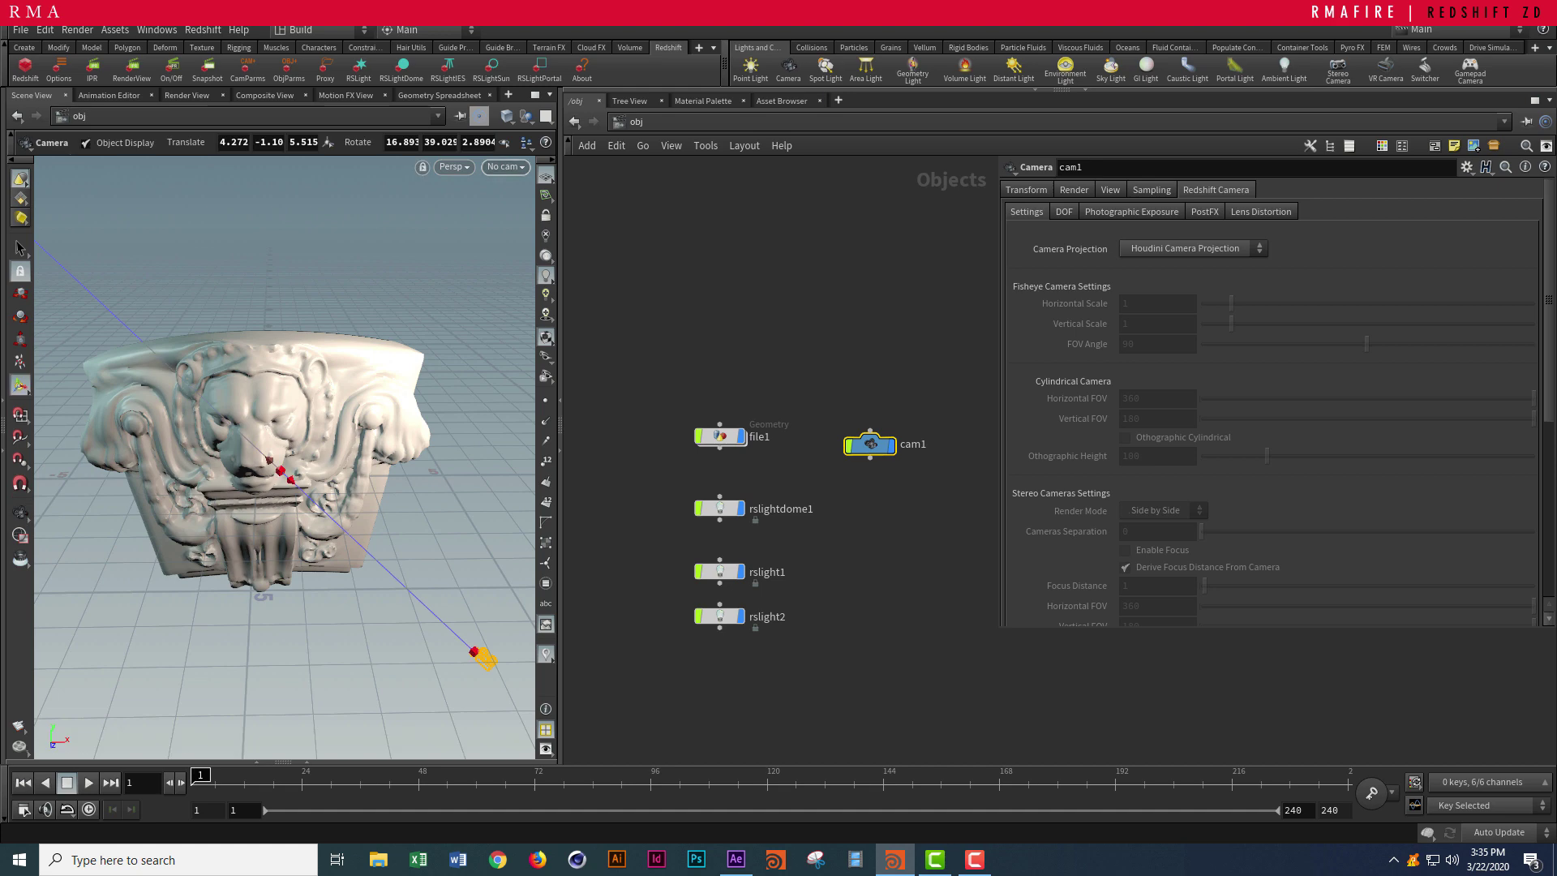
- Look through cam1 again and enable DOF in its Redshift camera settings
{"action": "left_click", "coordinate": [505, 166]}
{"action": "left_click", "coordinate": [510, 243]}
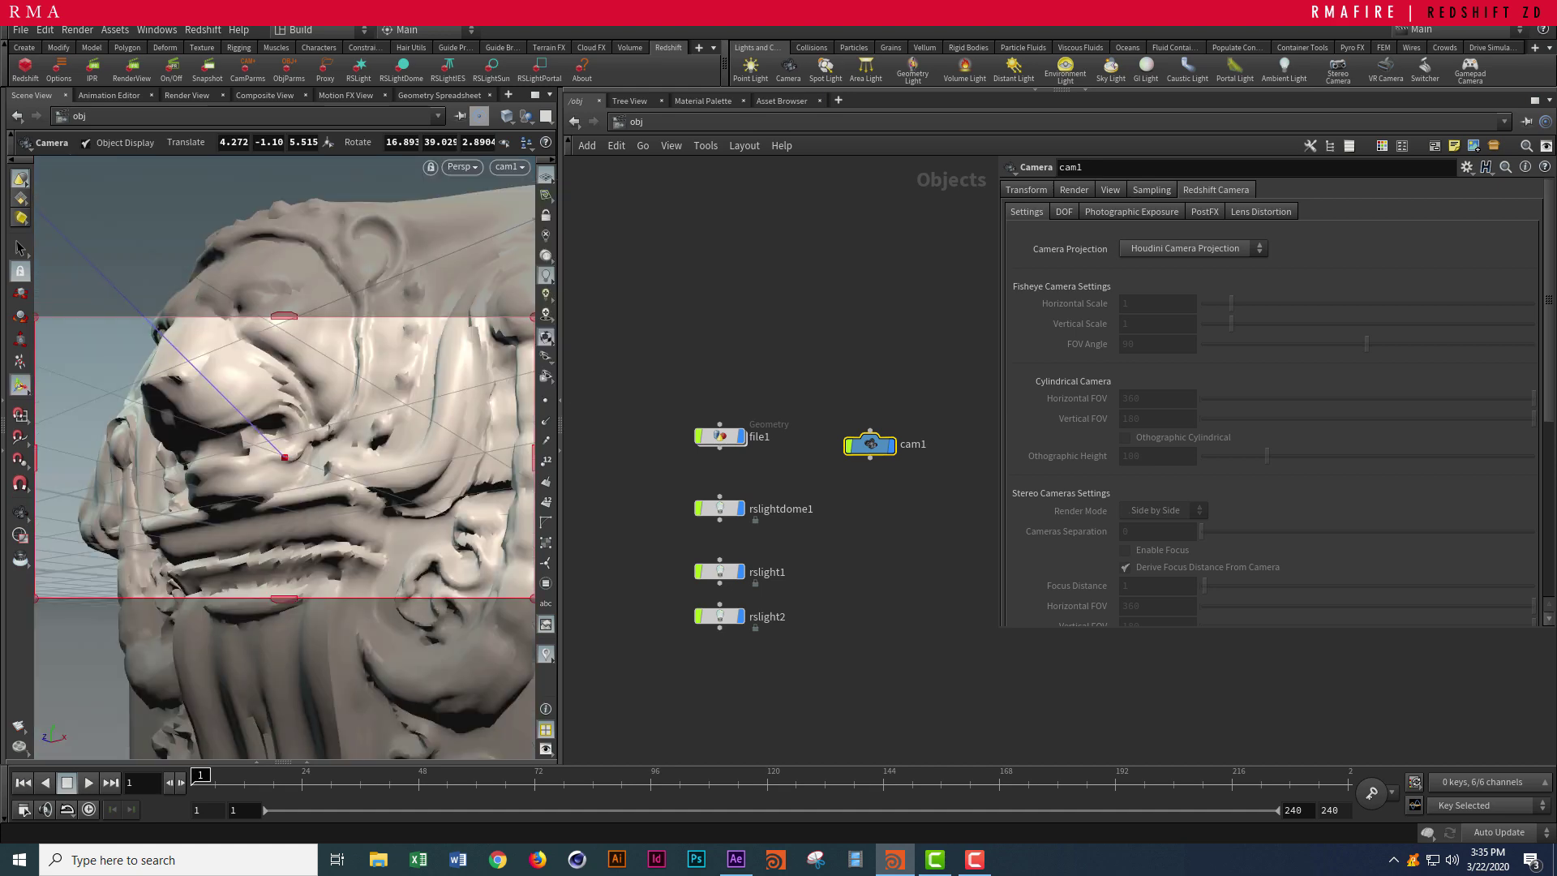
{"action": "left_click_drag", "start_coordinate": [798, 348], "coordinate": [905, 535]}
{"action": "left_click", "coordinate": [1064, 212]}
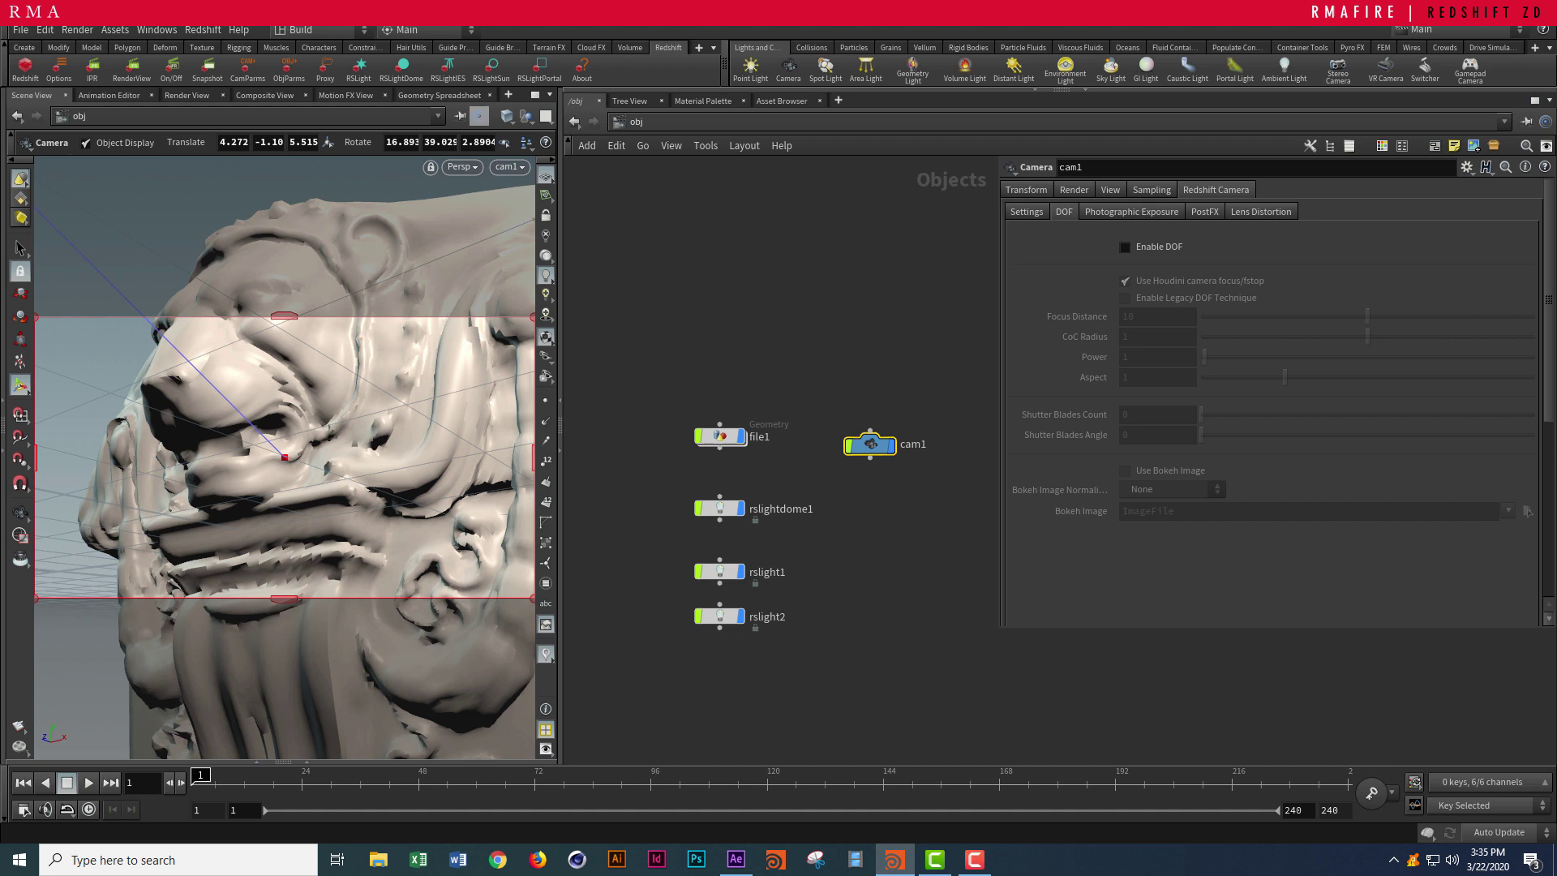
{"action": "left_click", "coordinate": [1125, 246]}
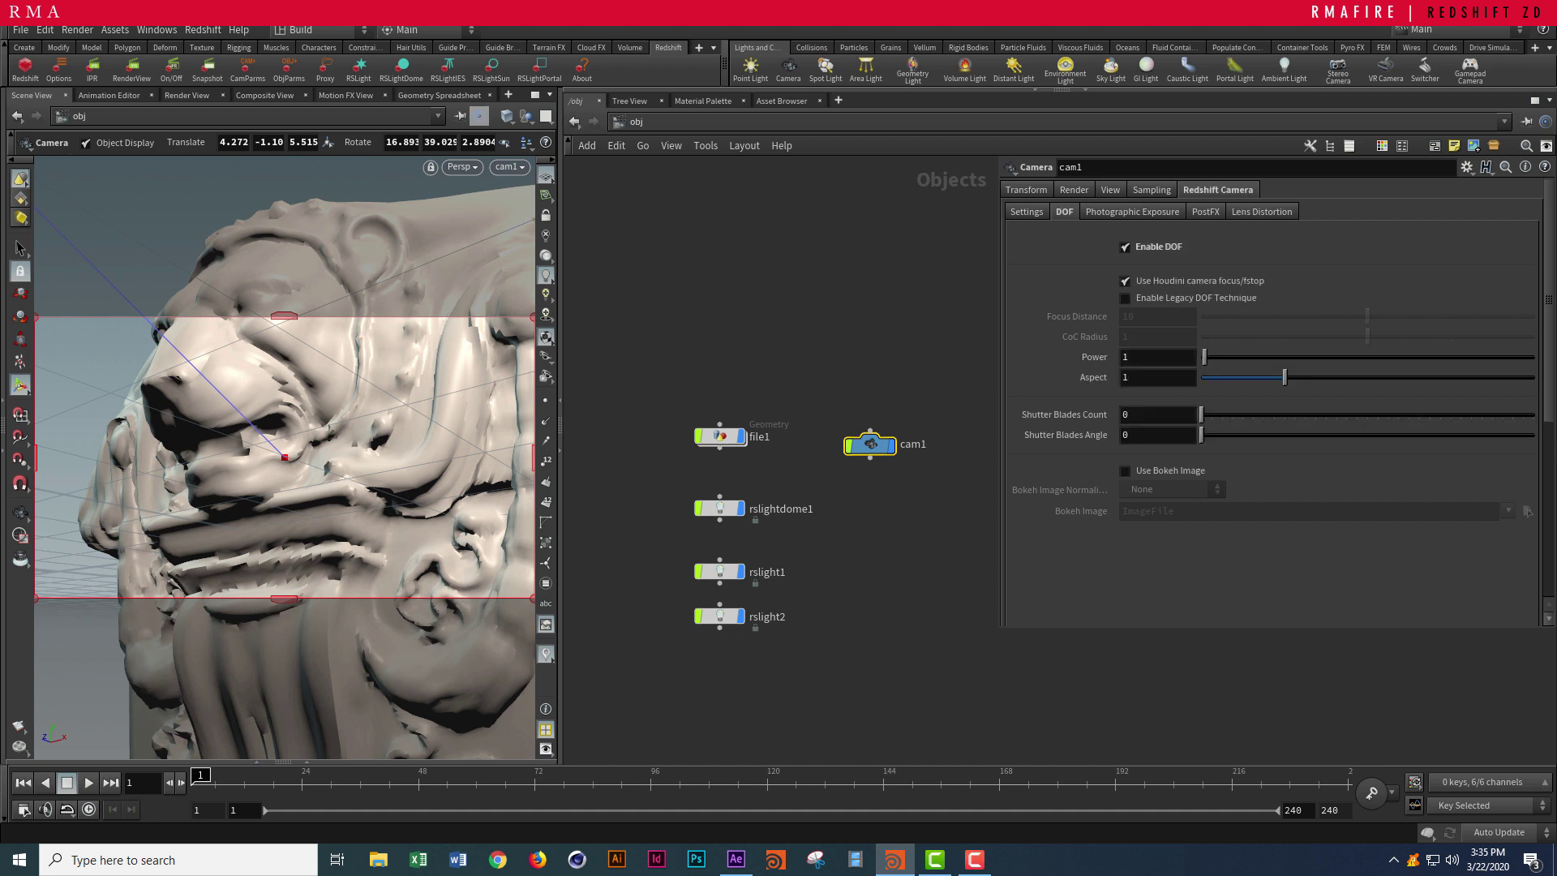
{"action": "left_click_drag", "start_coordinate": [870, 445], "coordinate": [872, 436]}
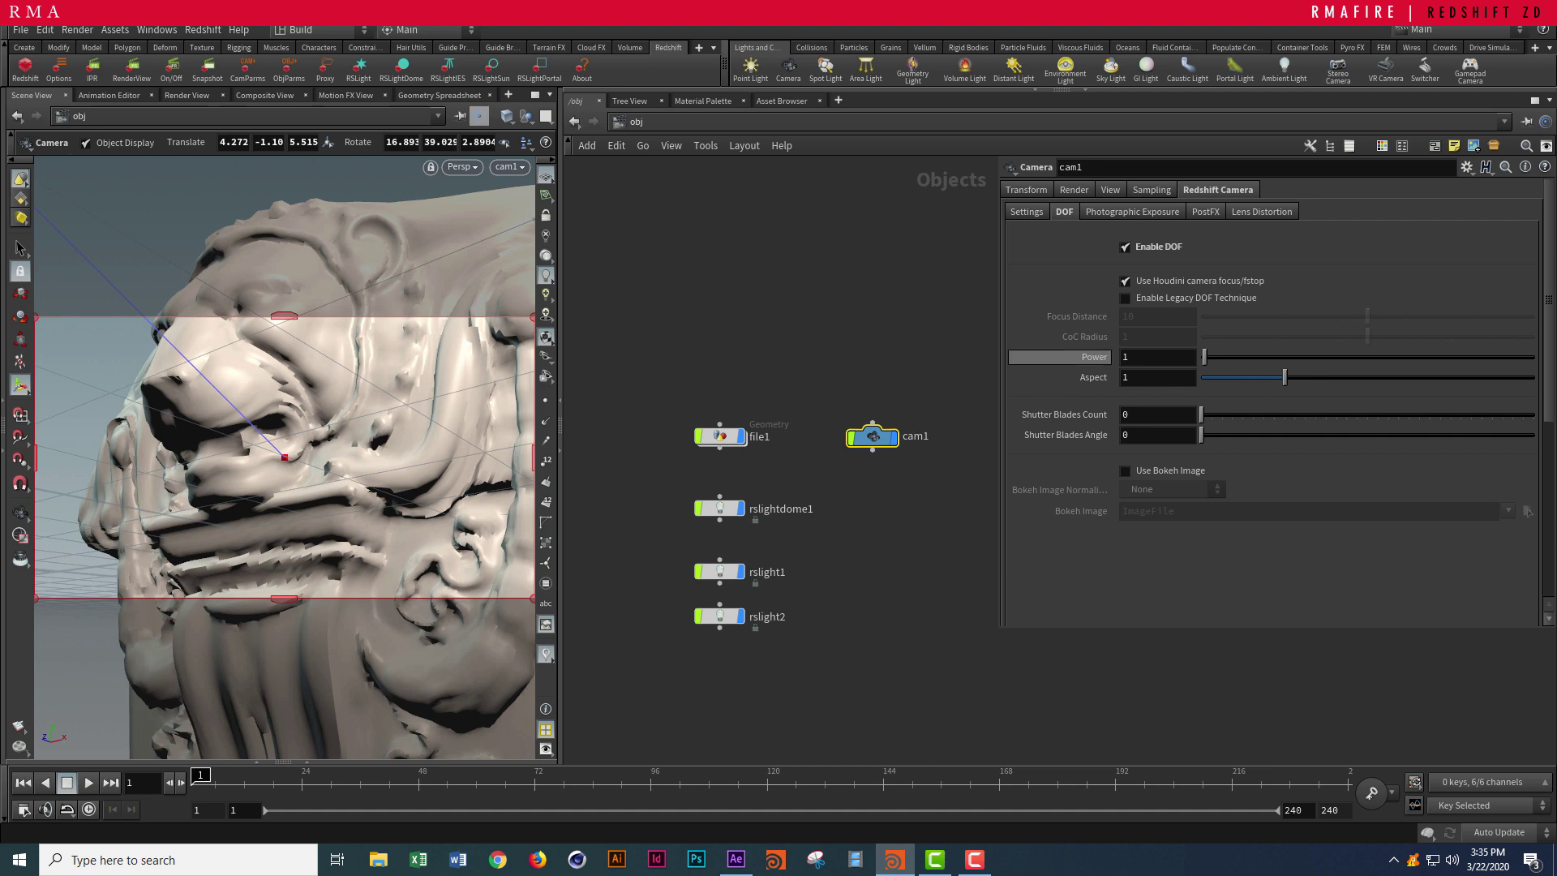
- Split the scene pane top/bottom and add a Render View to the lower pane
{"action": "left_click", "coordinate": [550, 95]}
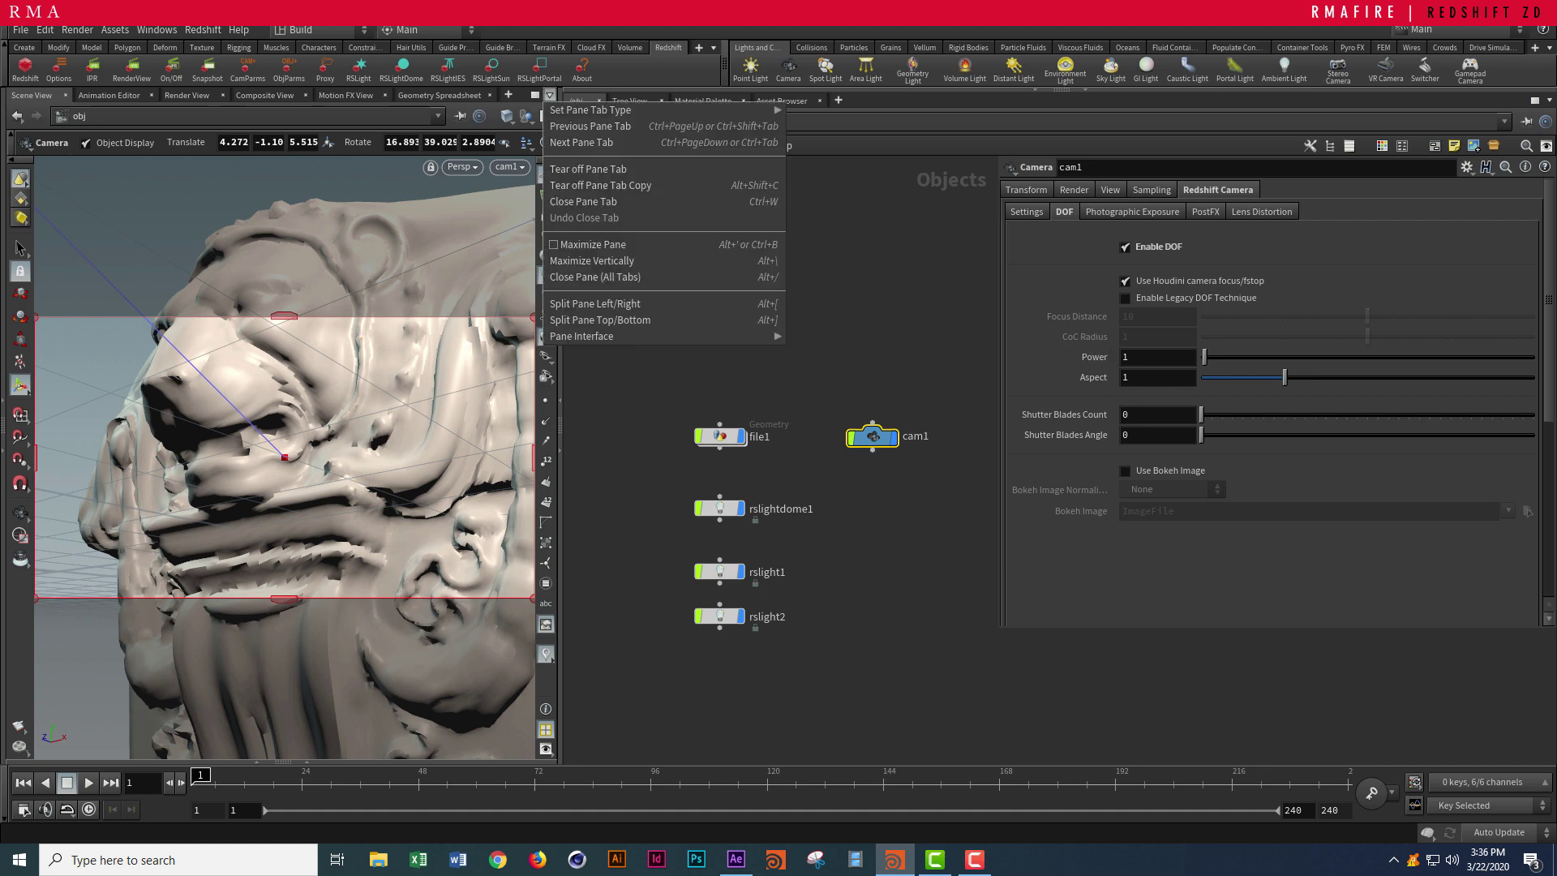
{"action": "left_click", "coordinate": [600, 320]}
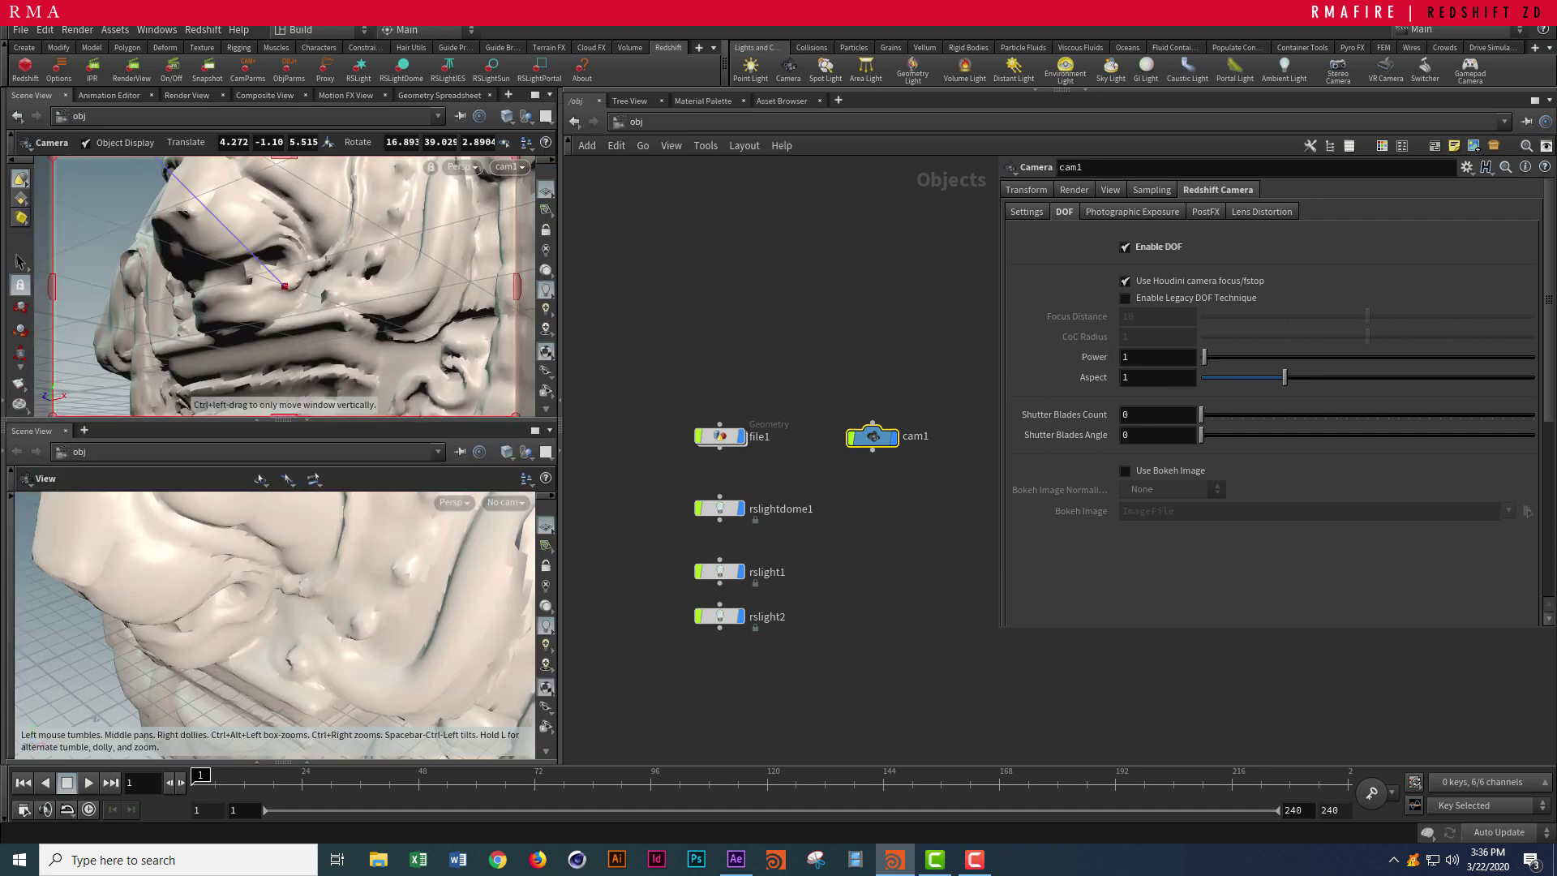
{"action": "left_click", "coordinate": [84, 431]}
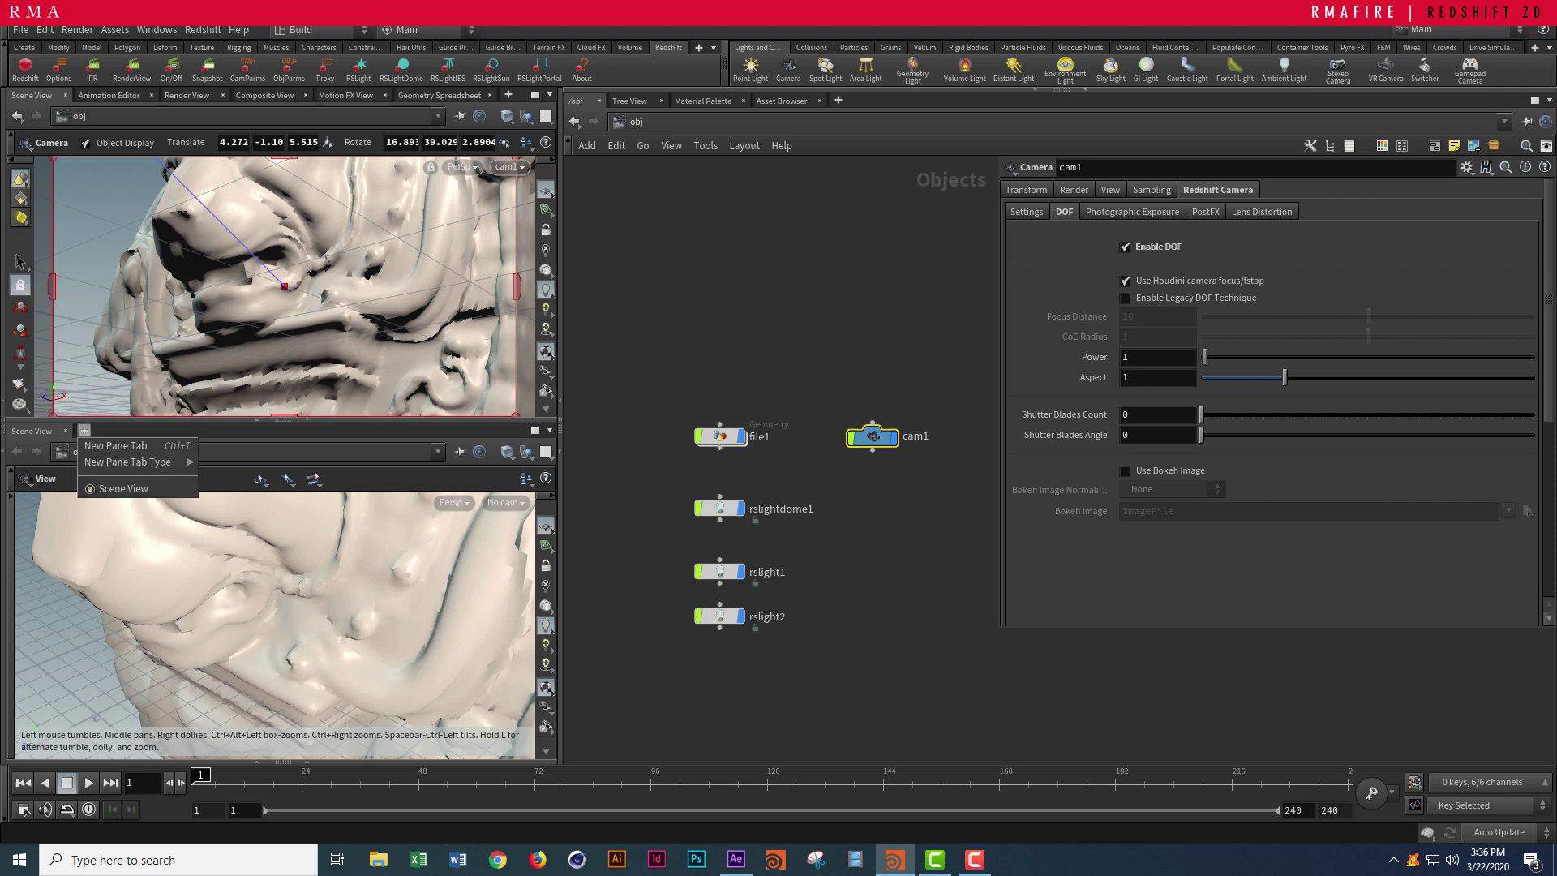
{"action": "mouse_move", "coordinate": [130, 462]}
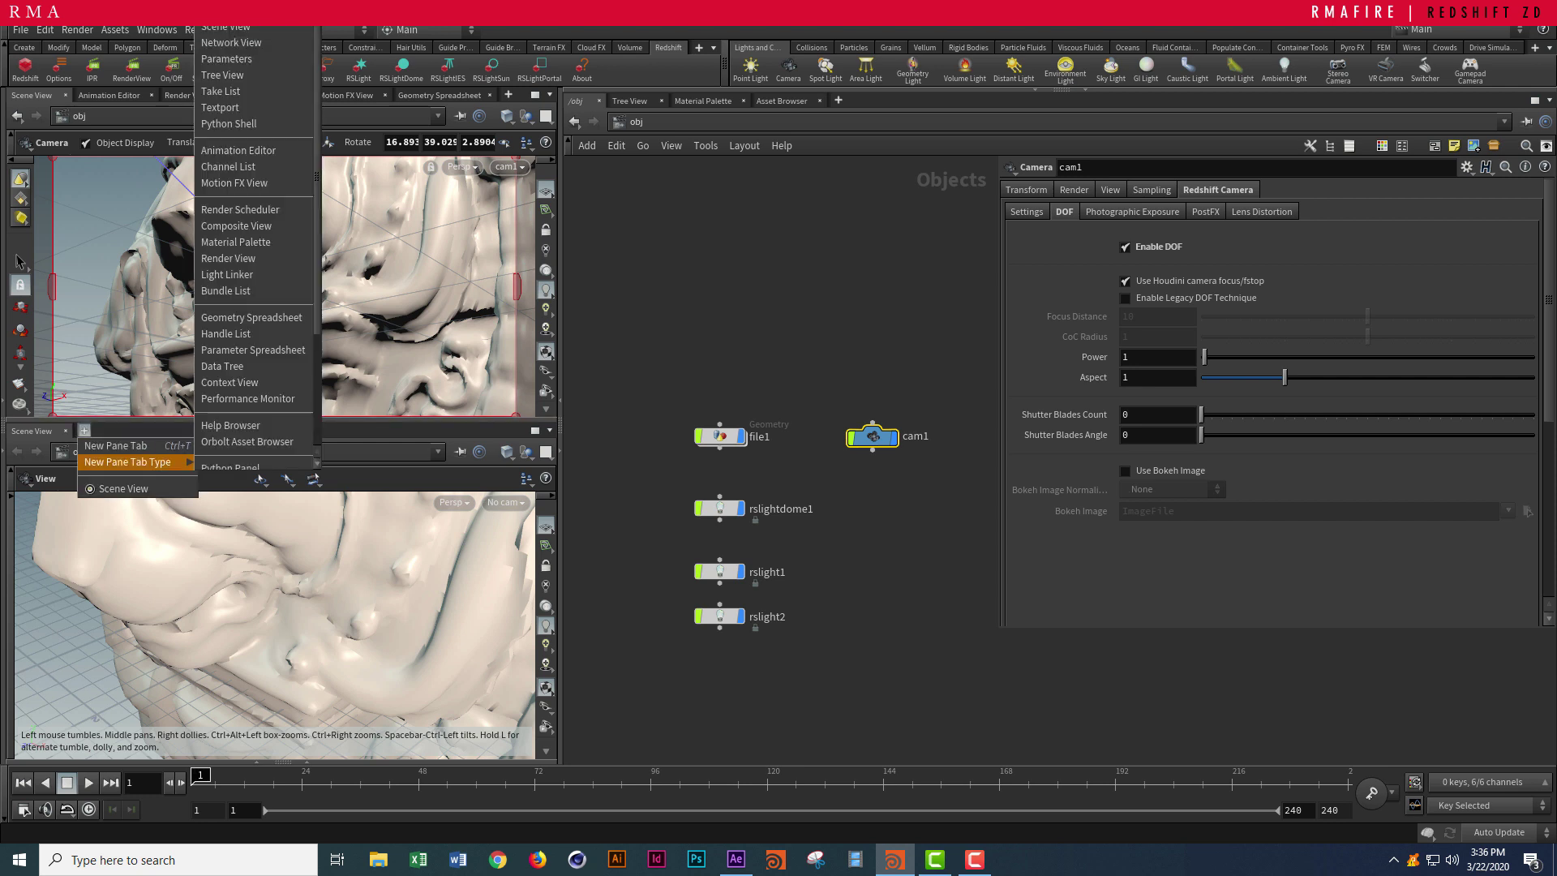
{"action": "left_click", "coordinate": [228, 257]}
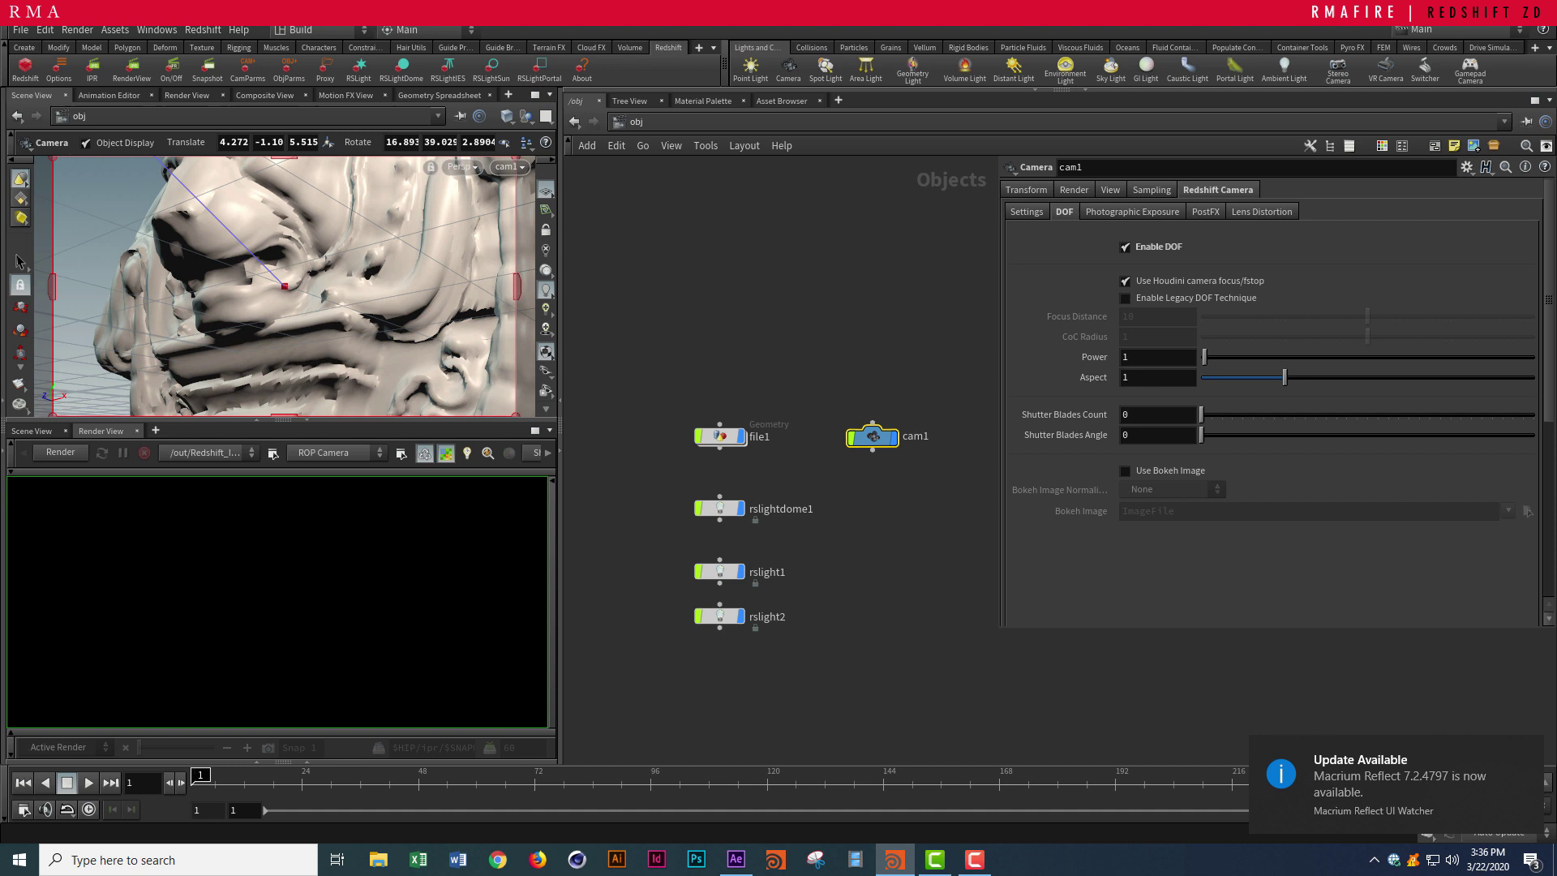
- Set the render camera to /obj/cam1, start the Redshift IPR render and fit the image in the Render View
{"action": "left_click", "coordinate": [337, 454]}
{"action": "left_click", "coordinate": [318, 495]}
{"action": "left_click", "coordinate": [61, 452]}
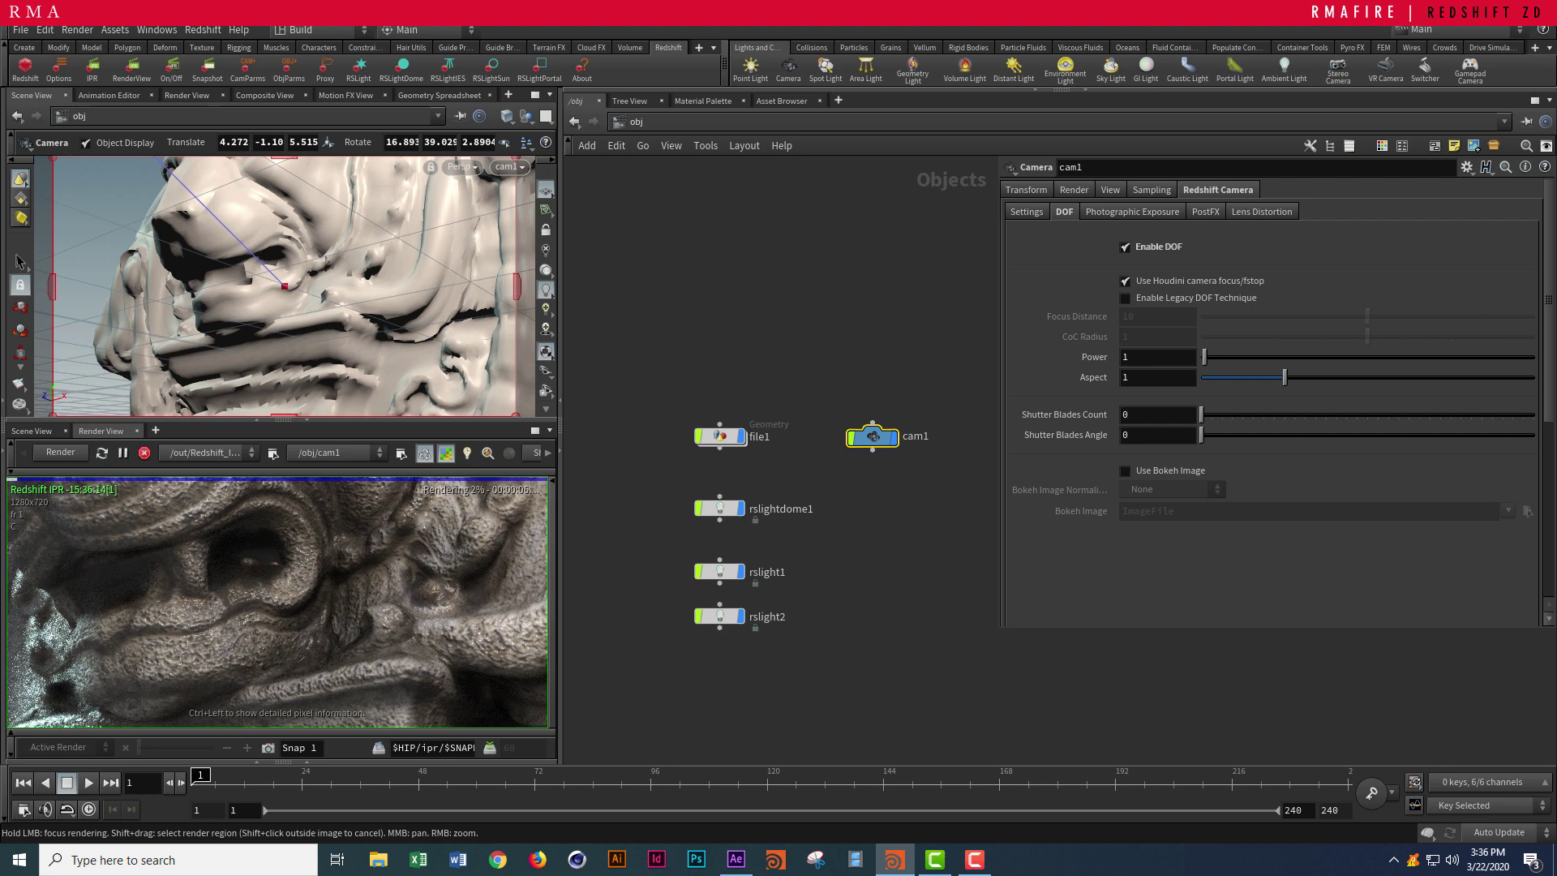
{"action": "scroll", "coordinate": [318, 561], "scroll_direction": "down", "scroll_amount": 8}
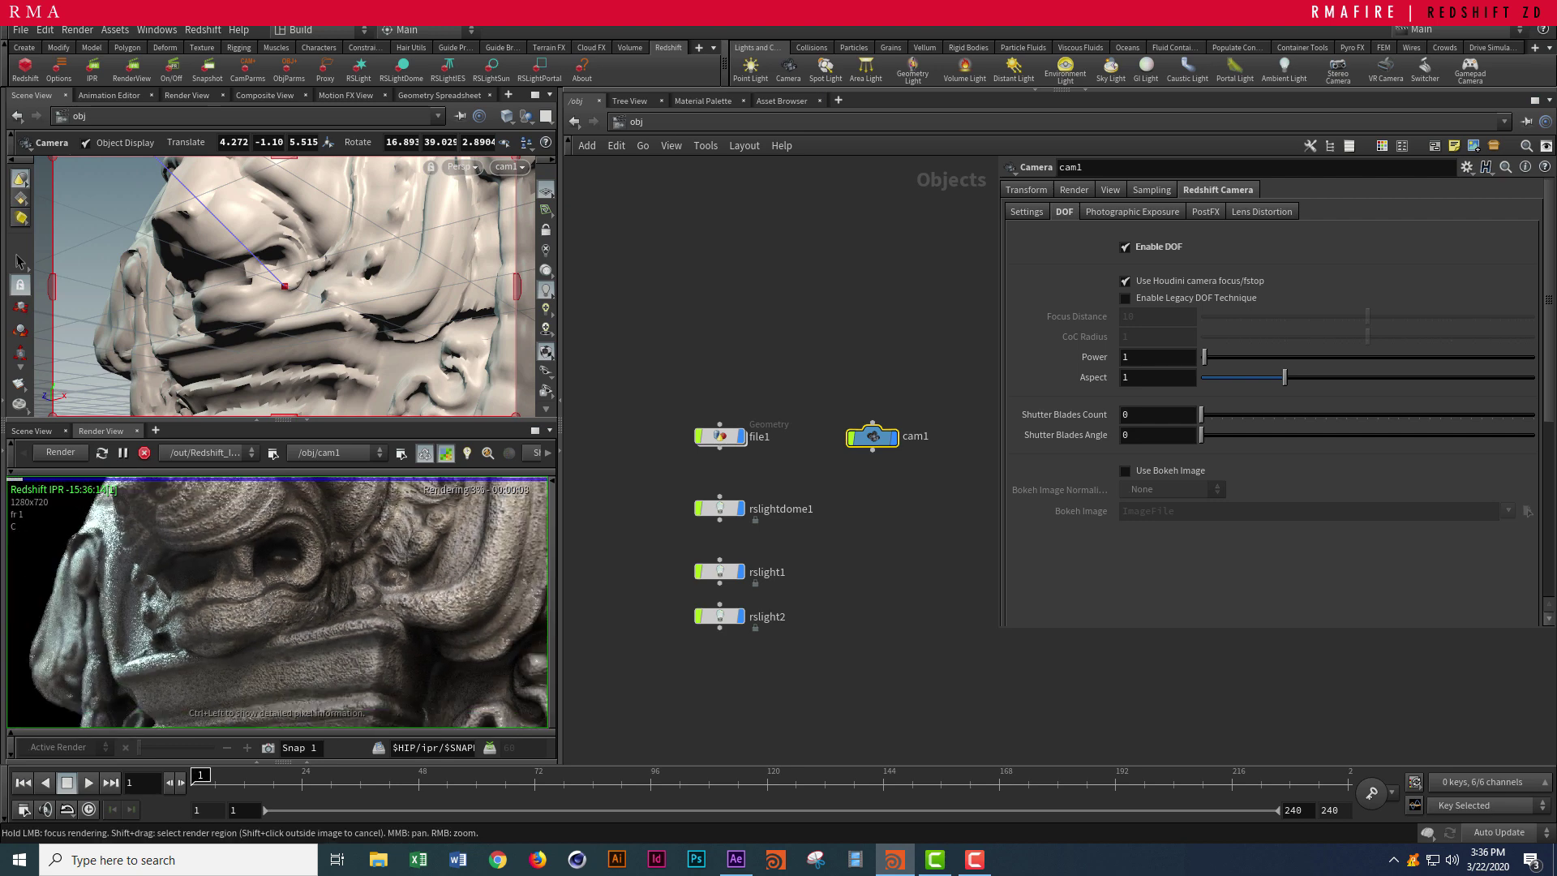
{"action": "middle_click_drag", "start_coordinate": [318, 560], "coordinate": [283, 619]}
{"action": "scroll", "coordinate": [273, 603], "scroll_direction": "up", "scroll_amount": 1}
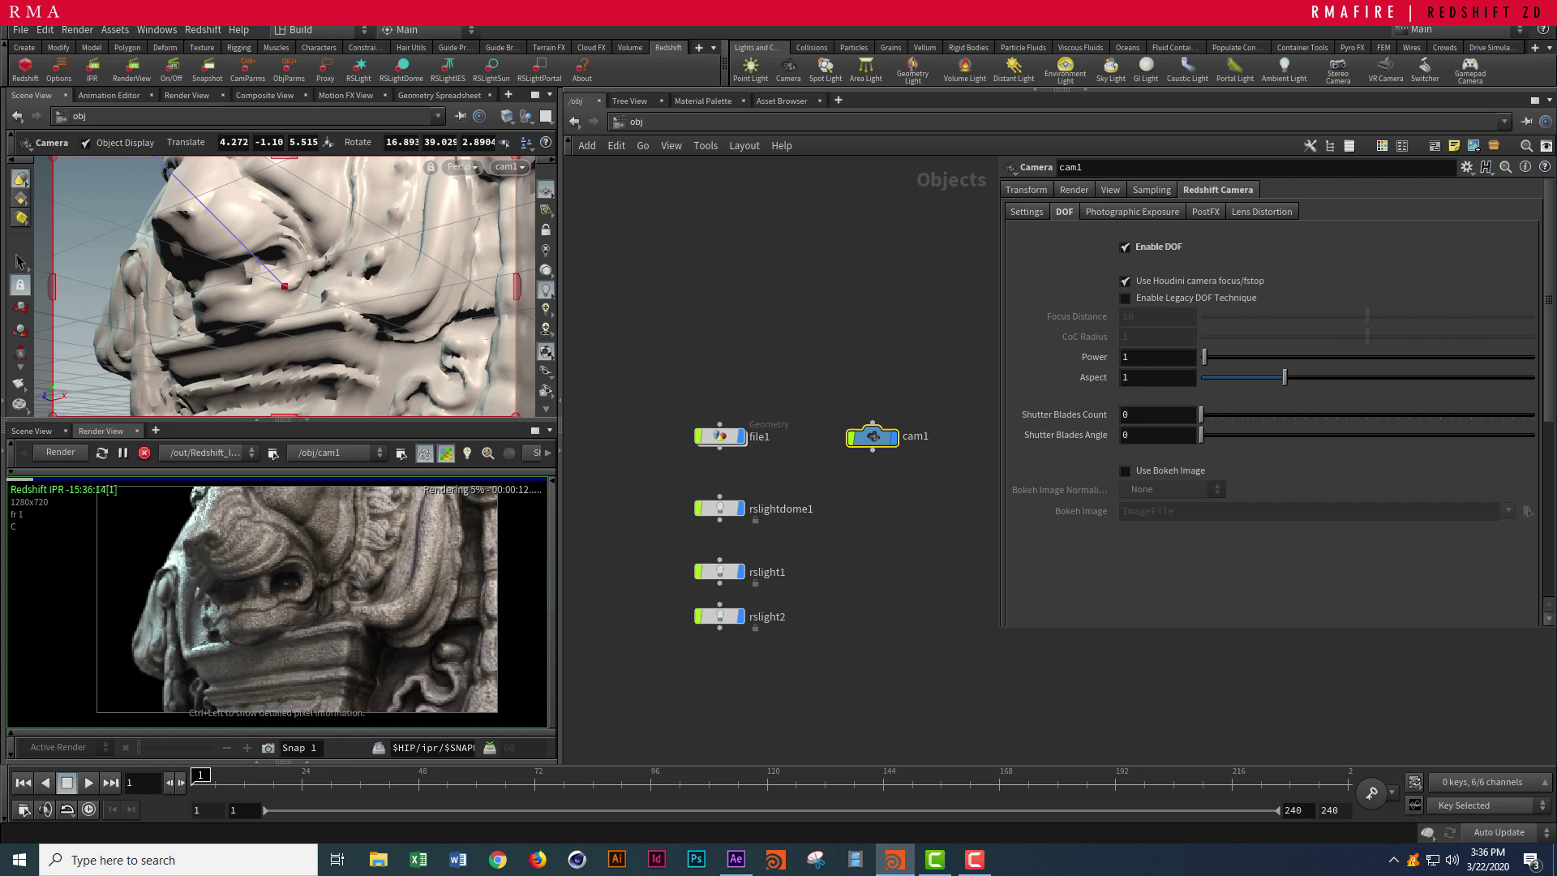
- Leave the camera view and narrow cam1's depth-of-field range slightly around its focus point, checking the blur in the render
{"action": "scroll", "coordinate": [284, 285], "scroll_direction": "down", "scroll_amount": 4}
{"action": "left_click_drag", "start_coordinate": [267, 276], "coordinate": [373, 304], "text": "alt"}
{"action": "key", "text": "Return"}
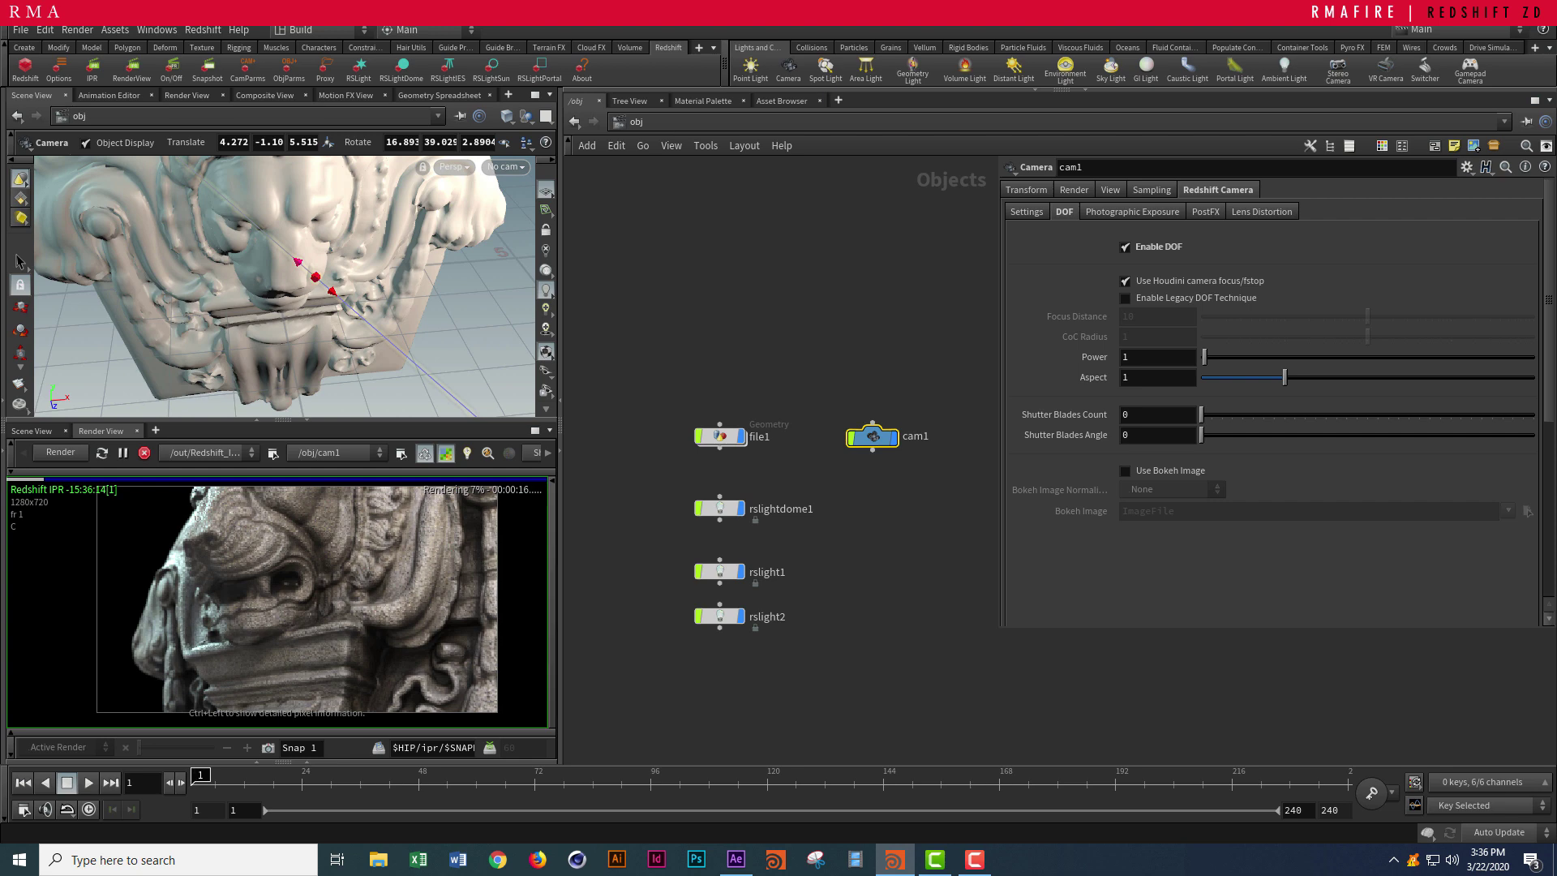
{"action": "left_click_drag", "start_coordinate": [298, 261], "coordinate": [305, 268]}
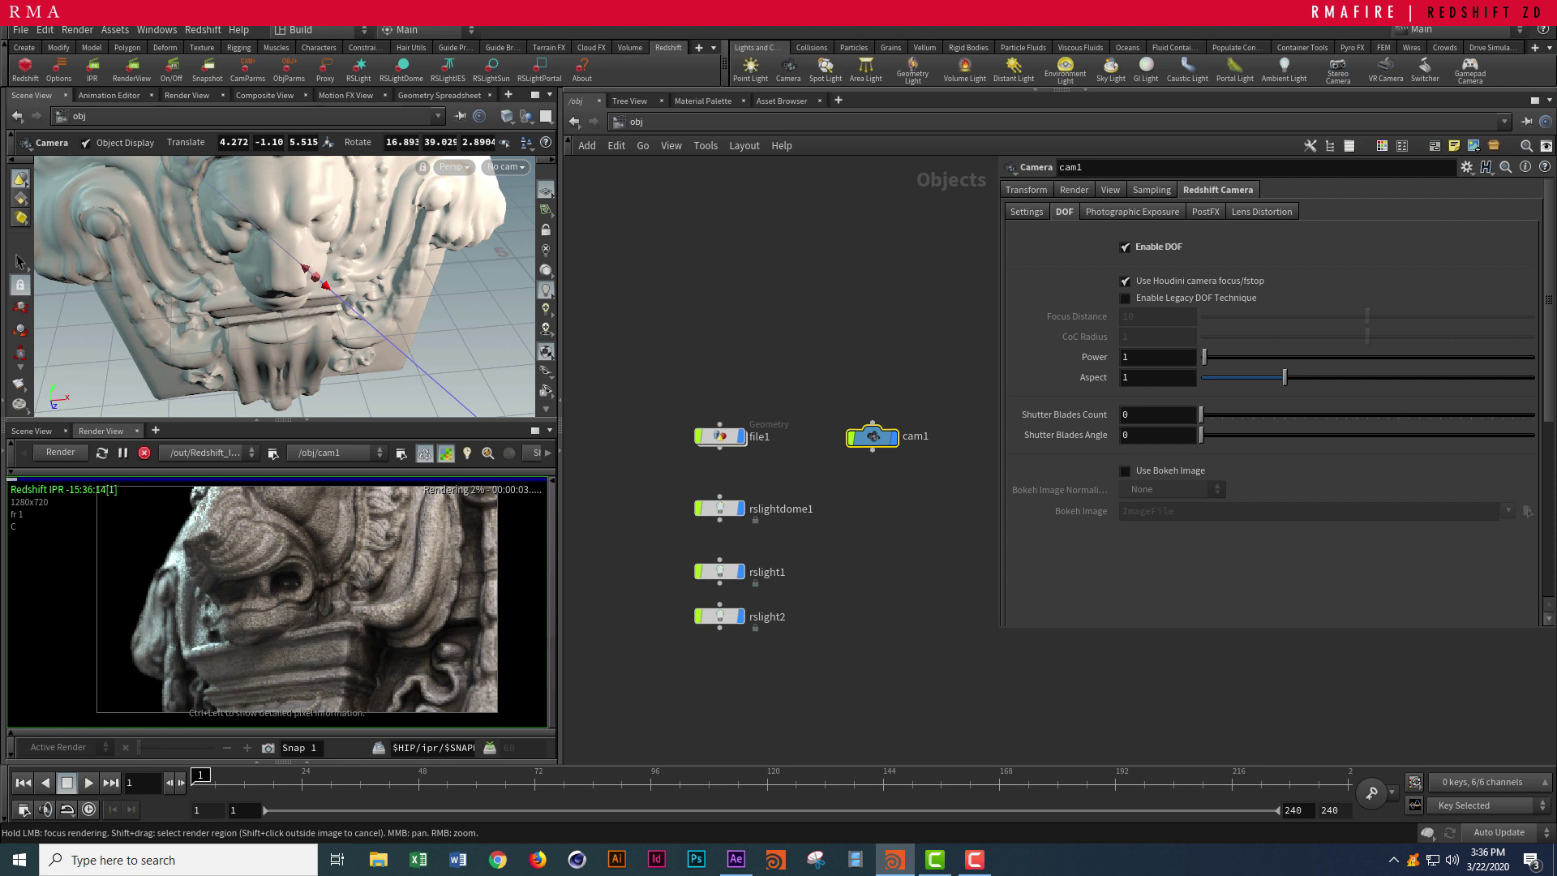
{"action": "scroll", "coordinate": [394, 568], "scroll_direction": "down", "scroll_amount": 2}
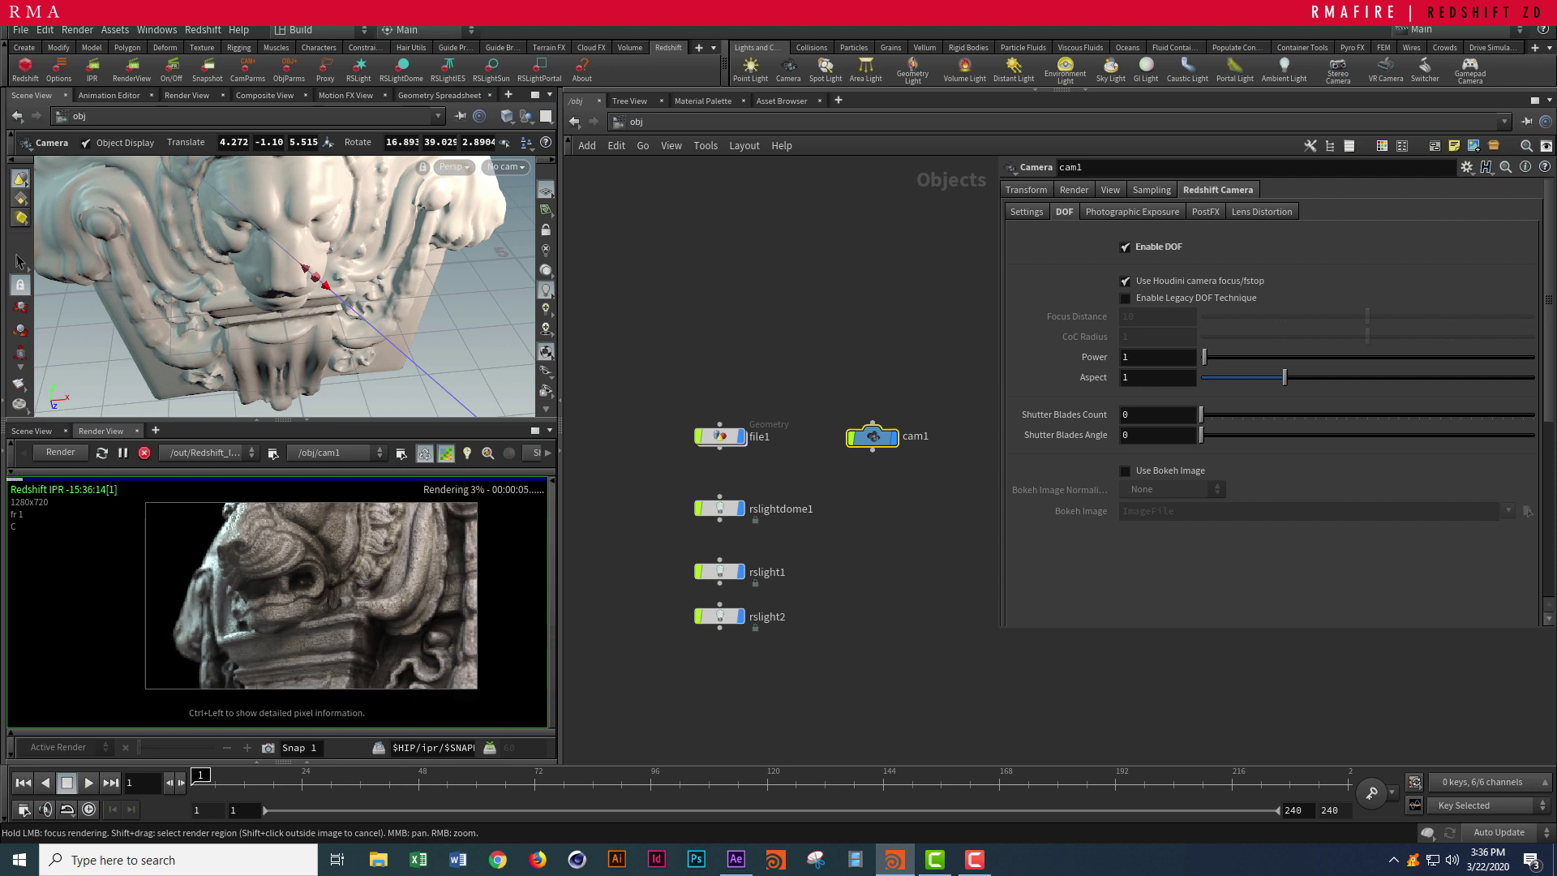
{"action": "middle_click_drag", "start_coordinate": [393, 568], "coordinate": [361, 584]}
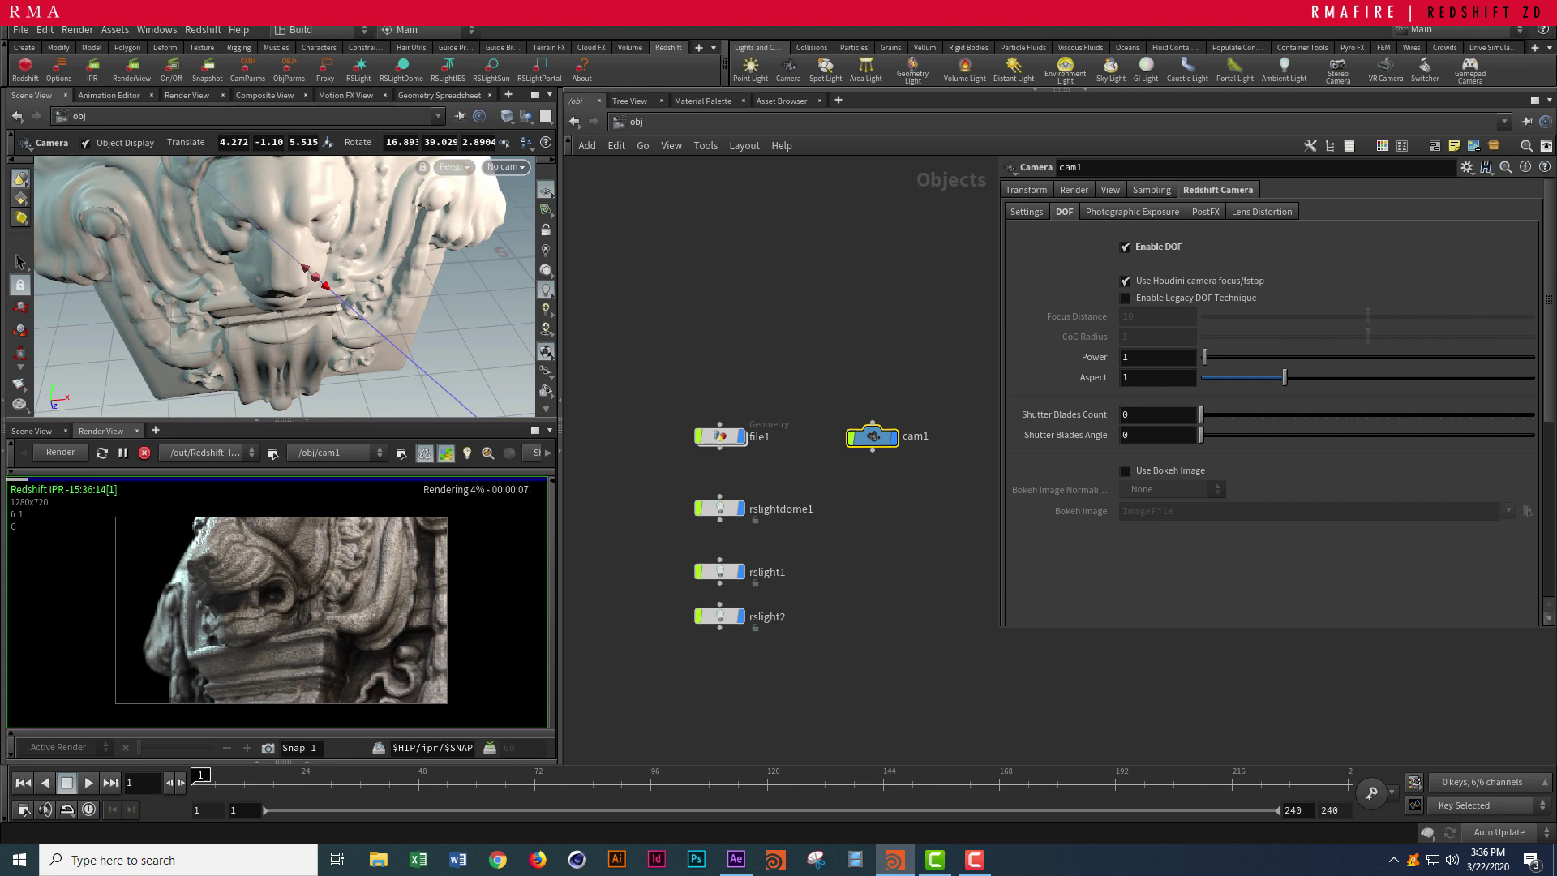
- Look through cam1 and reframe it to a centred low angle looking up at the draped ornament and lion's head
{"action": "left_click", "coordinate": [507, 166]}
{"action": "left_click", "coordinate": [527, 244]}
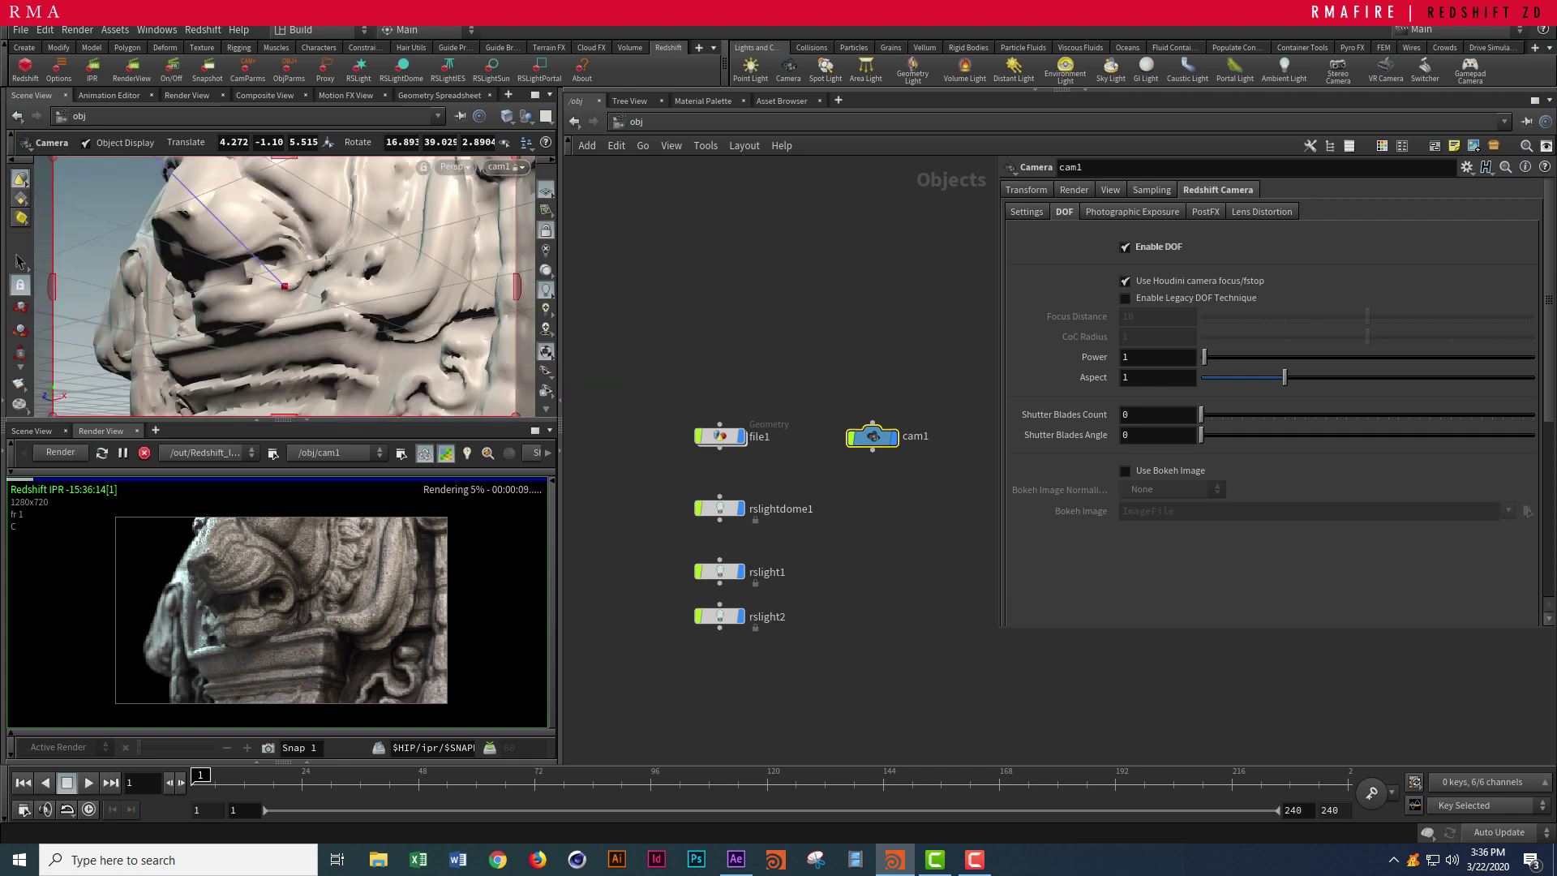
{"action": "left_click_drag", "start_coordinate": [252, 283], "coordinate": [381, 280], "text": "alt"}
{"action": "mouse_move", "coordinate": [284, 286]}
{"action": "left_mouse_down"}
{"action": "mouse_move", "coordinate": [357, 253]}
{"action": "mouse_move", "coordinate": [292, 214]}
{"action": "mouse_move", "coordinate": [298, 272]}
{"action": "left_mouse_up"}
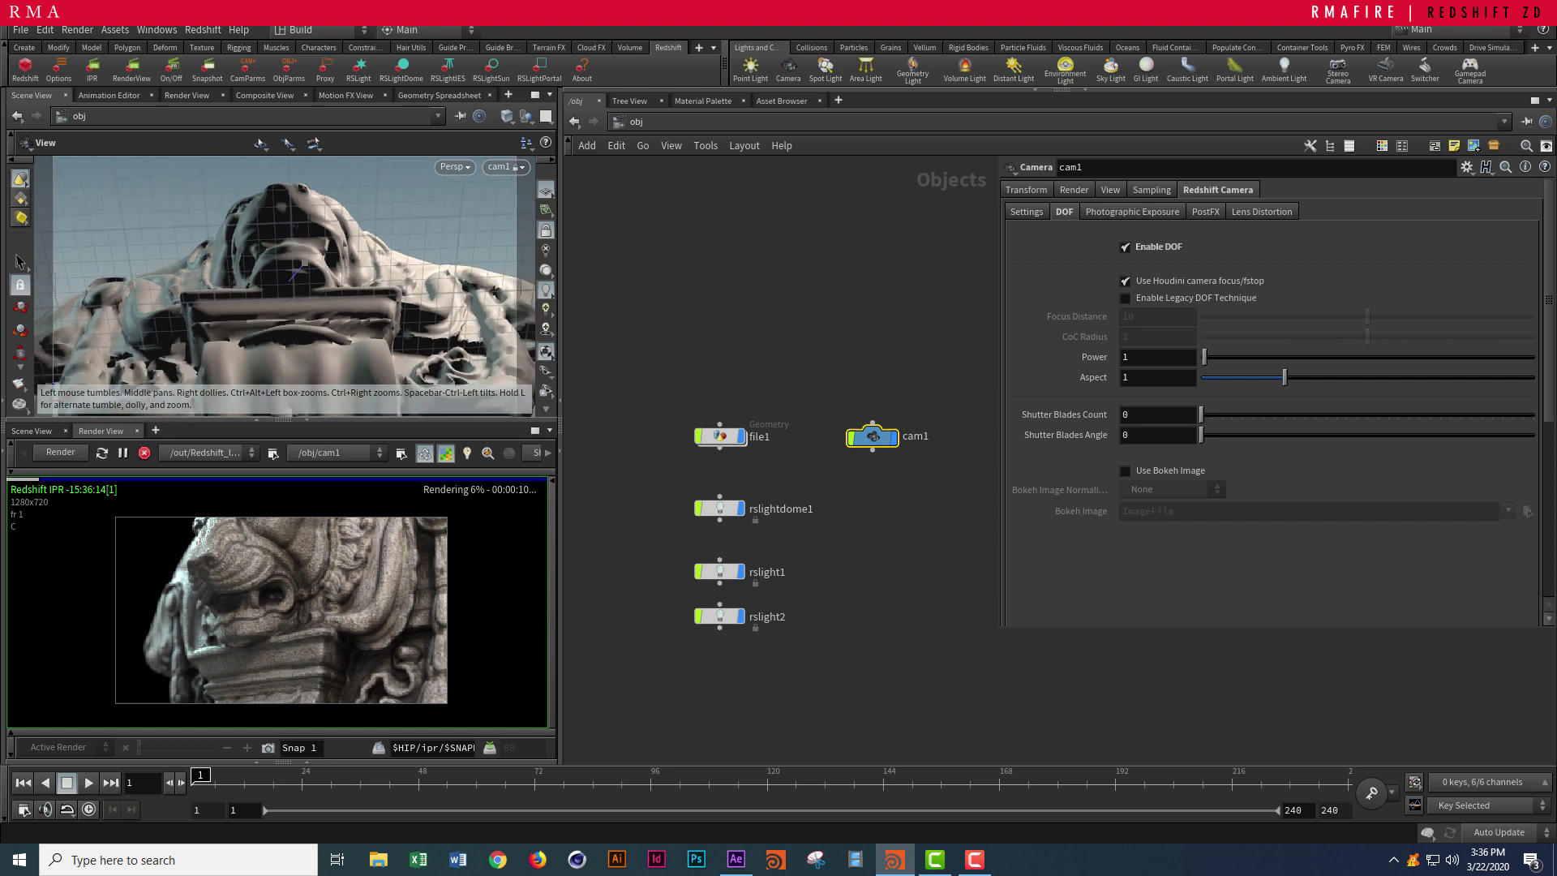
{"action": "middle_click_drag", "start_coordinate": [305, 263], "coordinate": [269, 226]}
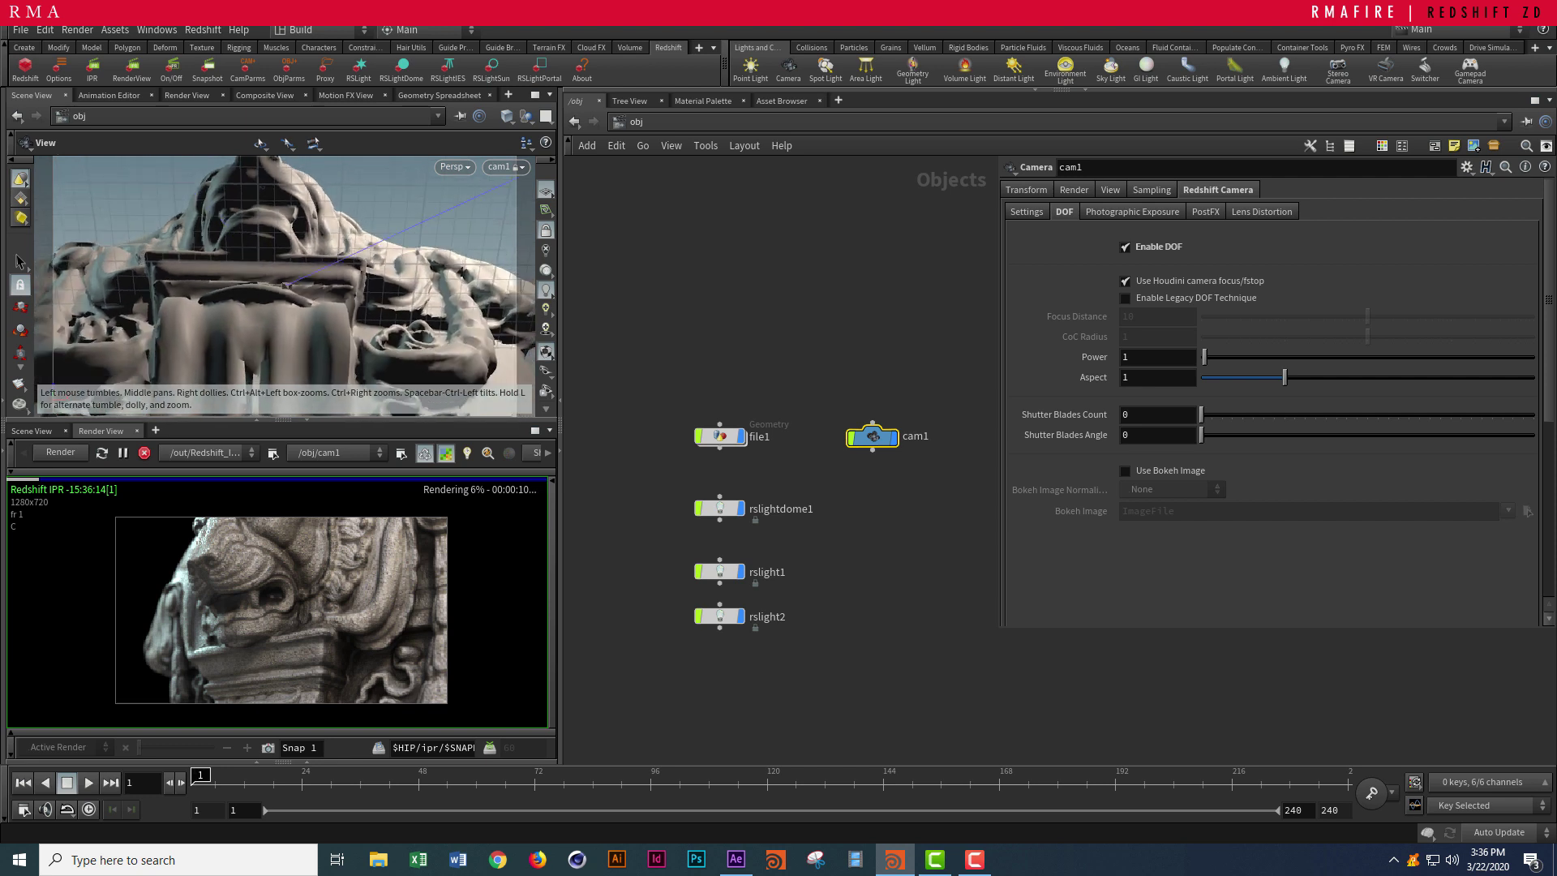
{"action": "left_click_drag", "start_coordinate": [302, 296], "coordinate": [264, 292]}
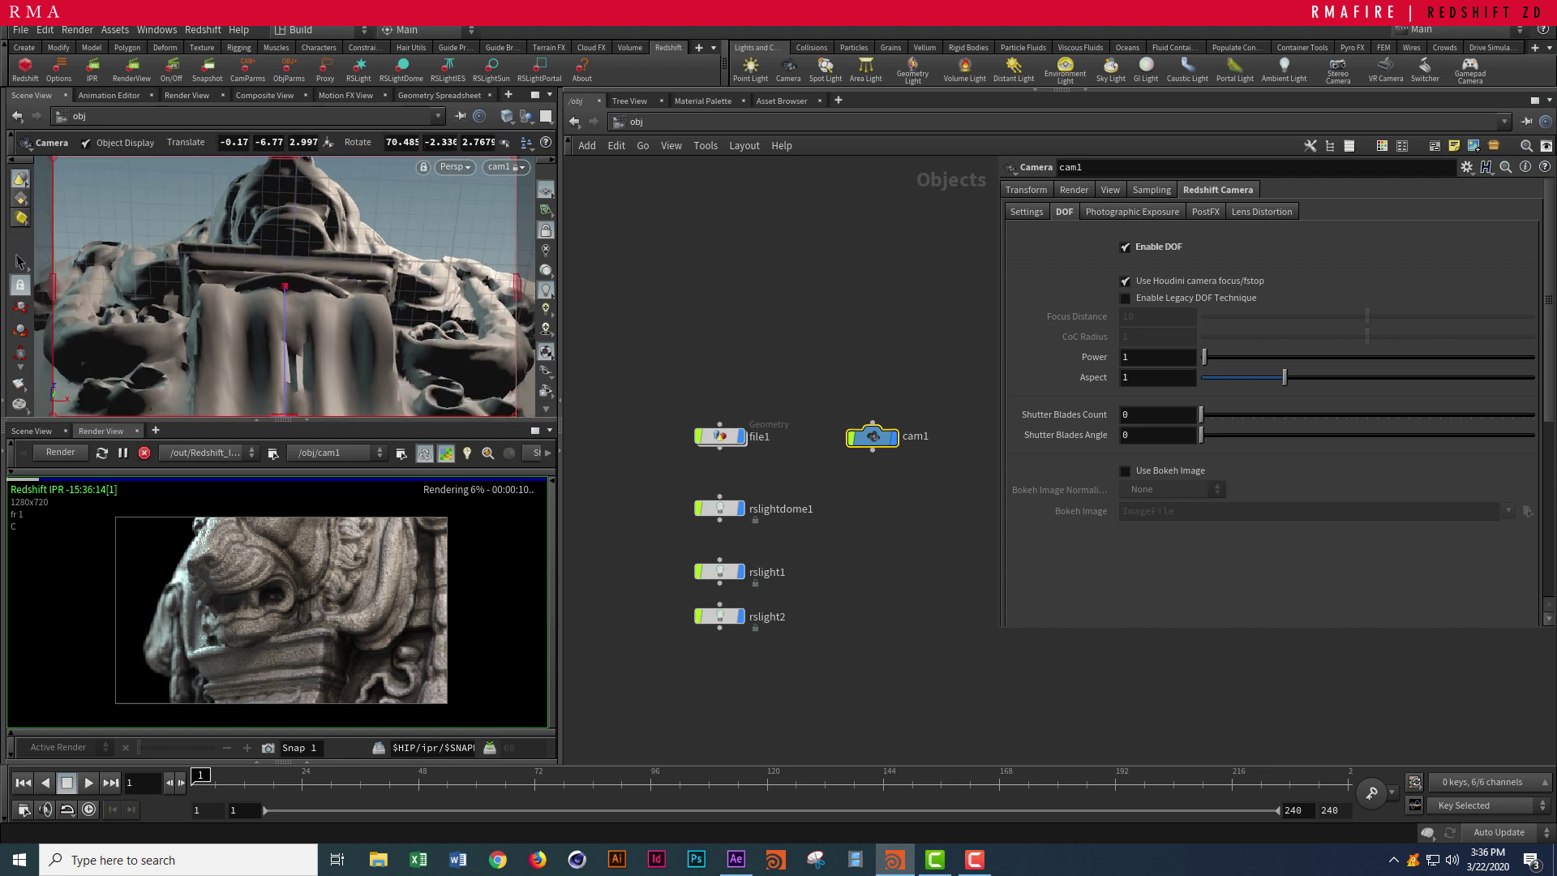
- Leave the camera view to inspect cam1's focus point against the sculpture, and enlarge the render to examine the depth-of-field blur
{"action": "left_click", "coordinate": [546, 229]}
{"action": "right_click_drag", "start_coordinate": [340, 284], "coordinate": [292, 284], "text": "alt"}
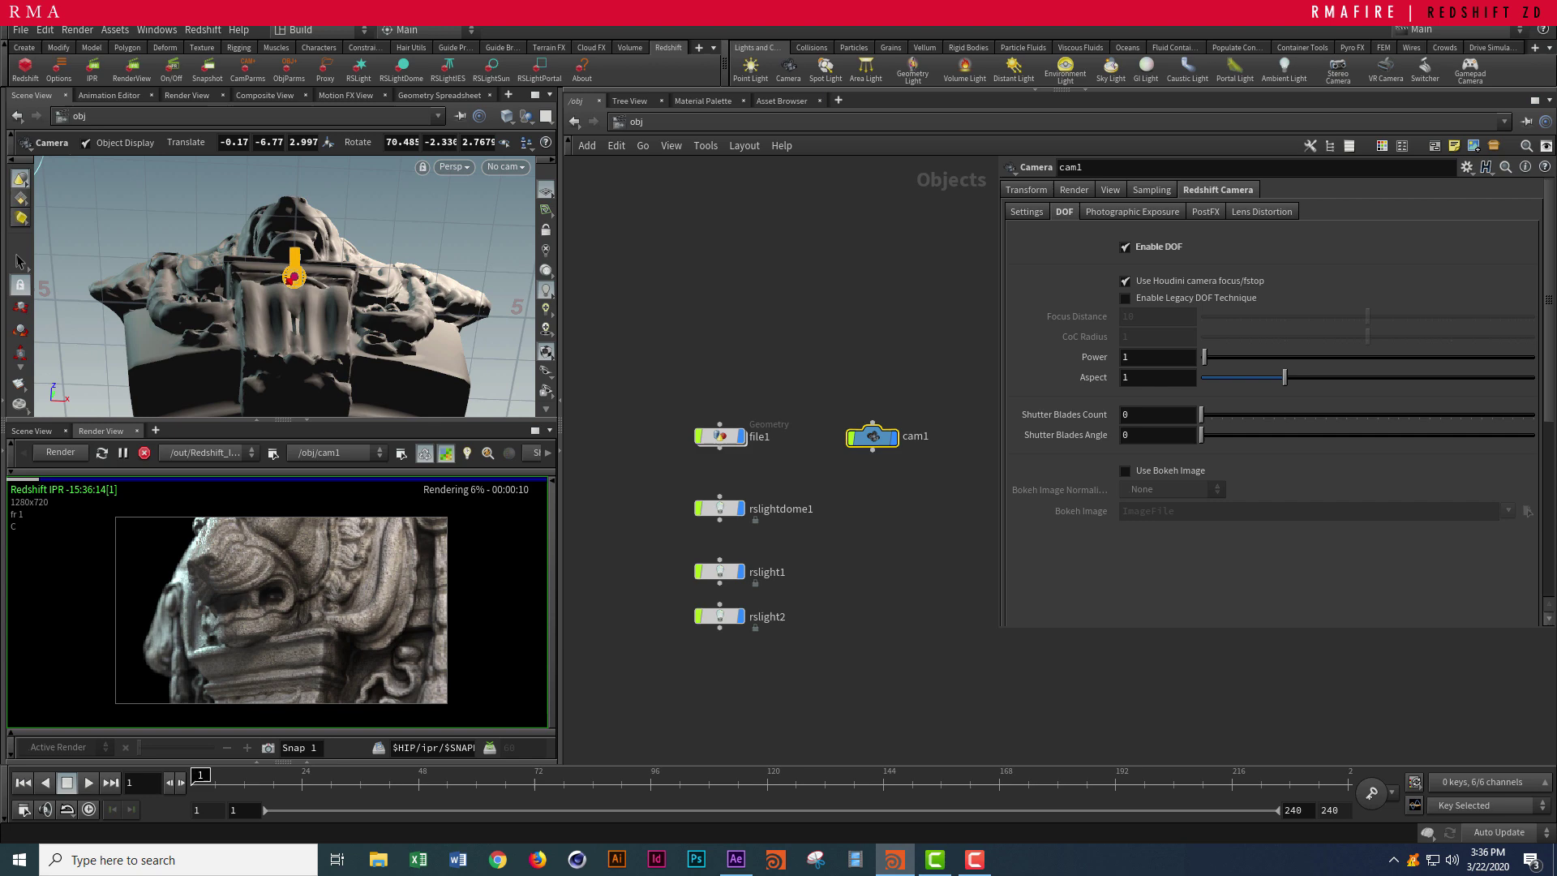
{"action": "mouse_move", "coordinate": [292, 284]}
{"action": "left_mouse_down", "text": "alt"}
{"action": "mouse_move", "coordinate": [316, 296]}
{"action": "mouse_move", "coordinate": [288, 336]}
{"action": "left_mouse_up", "text": "alt"}
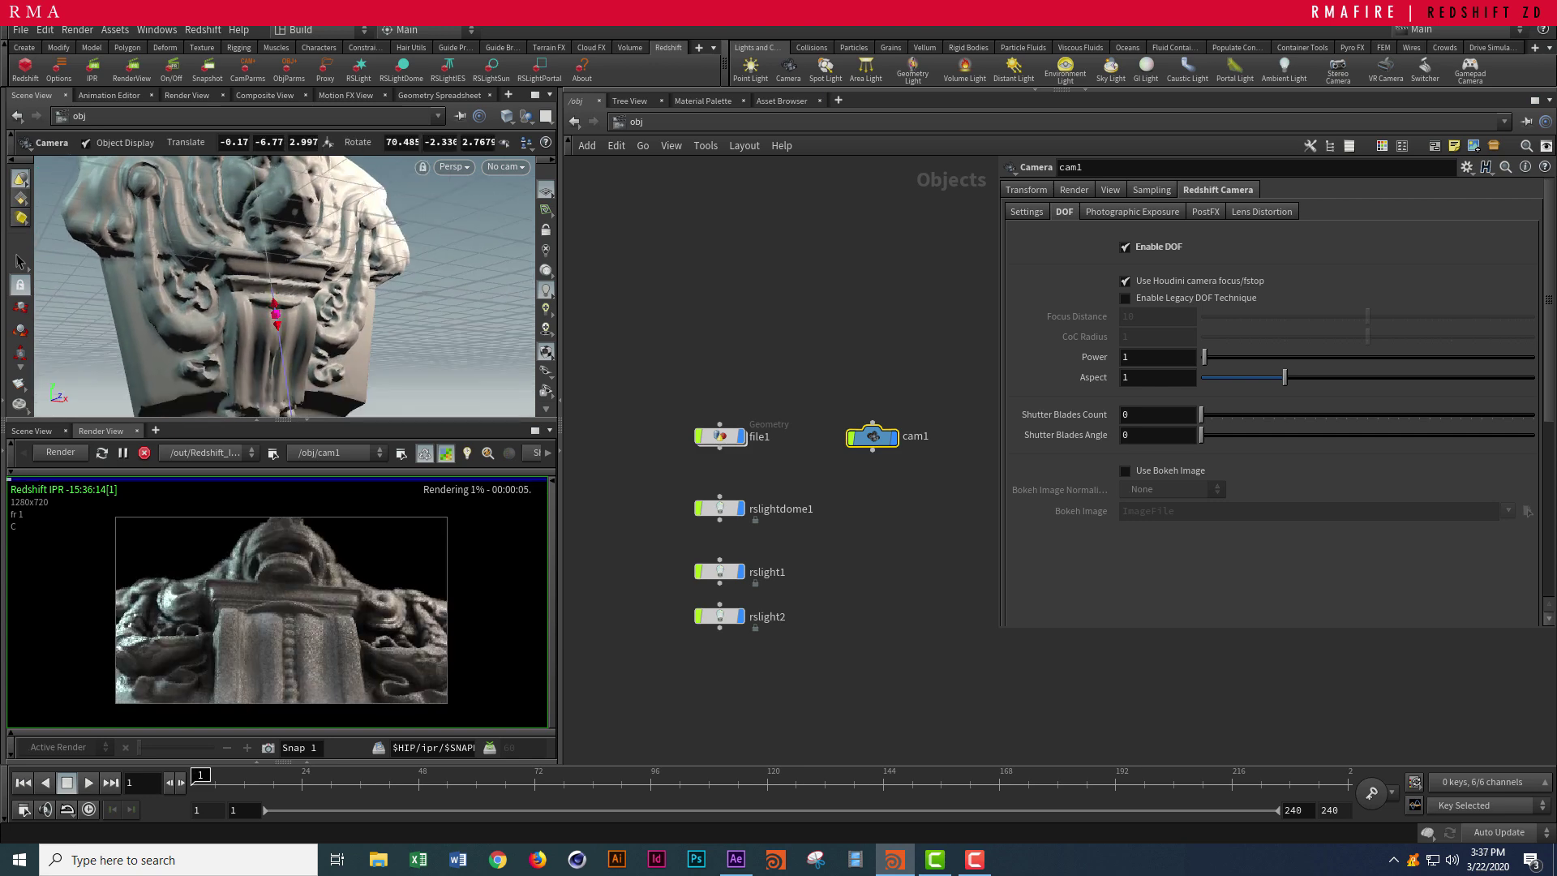
{"action": "scroll", "coordinate": [268, 633], "scroll_direction": "up", "scroll_amount": 3}
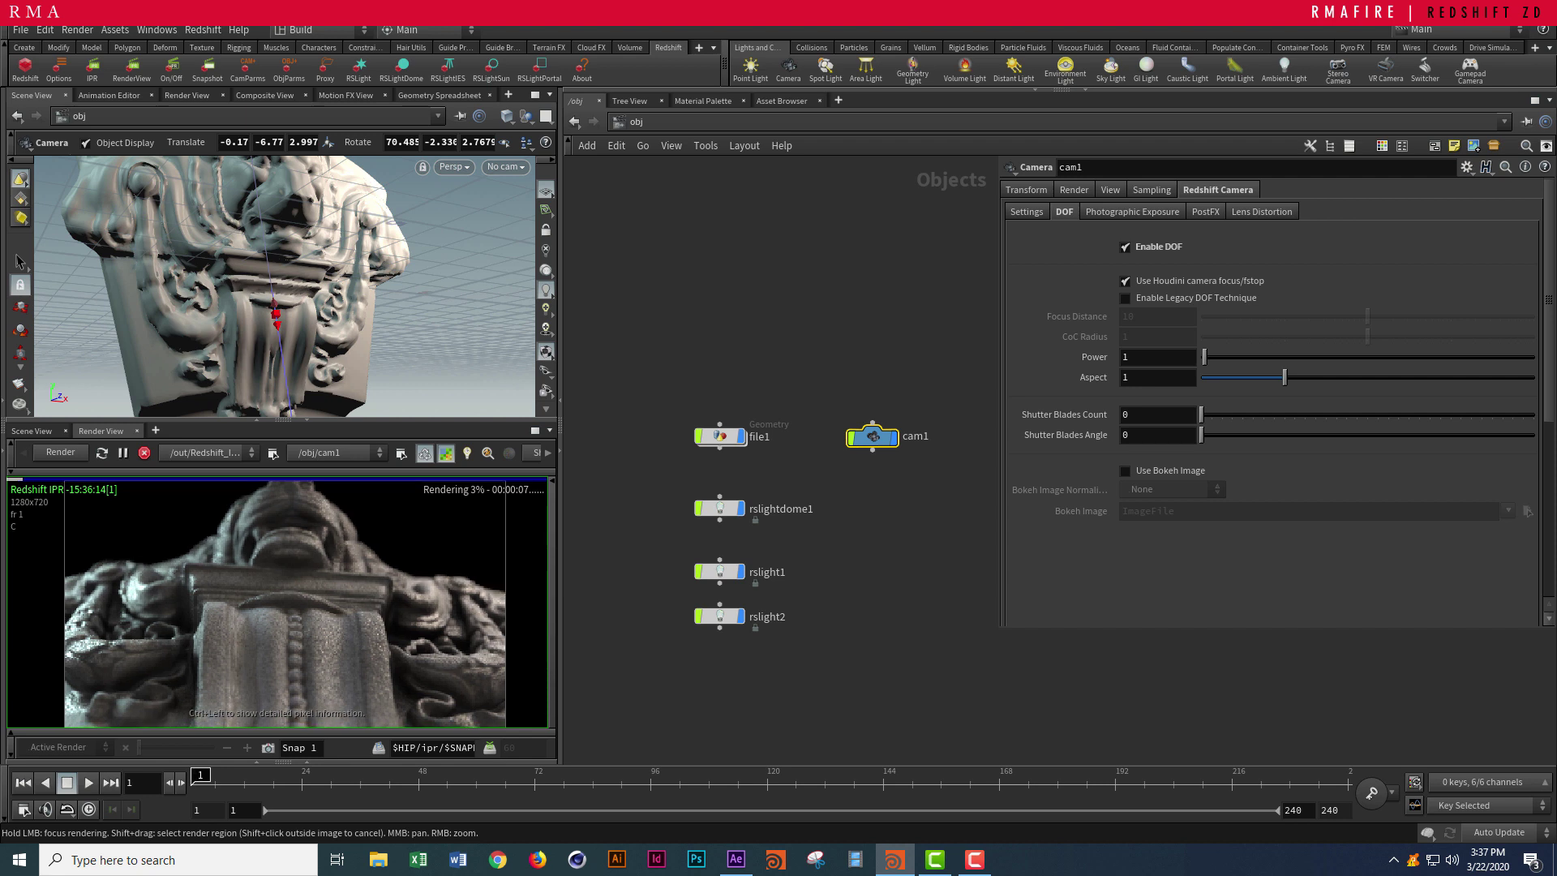
{"action": "scroll", "coordinate": [276, 608], "scroll_direction": "up", "scroll_amount": 2}
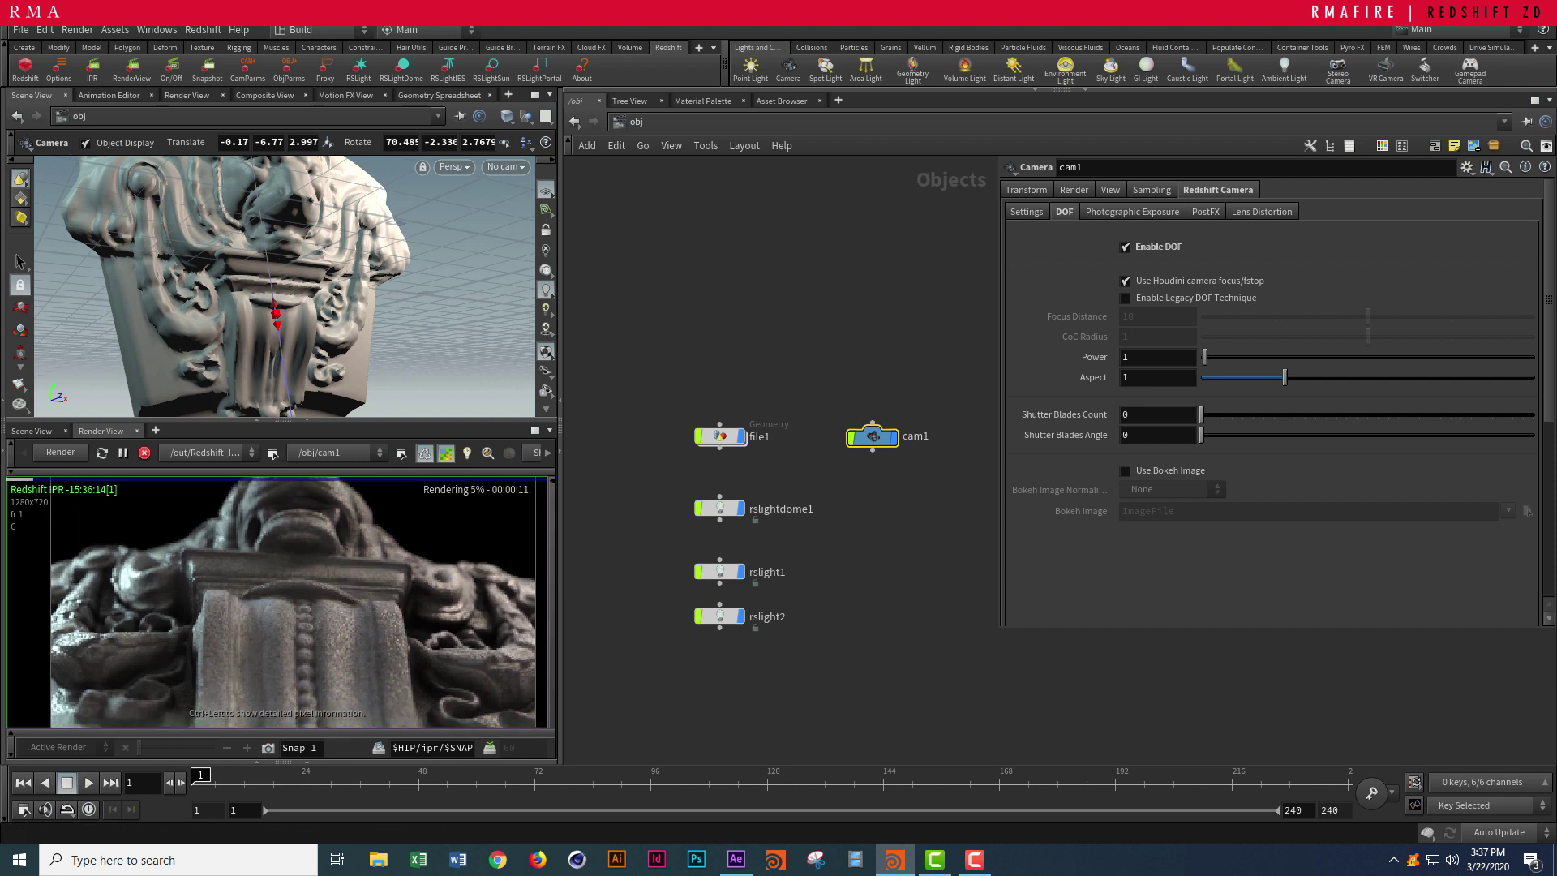
- Look through cam1 and shift it slightly to about (-0.06, -6.83, 2.83), centring the draped ornament and lion's head
{"action": "left_click", "coordinate": [506, 166]}
{"action": "left_click", "coordinate": [516, 243]}
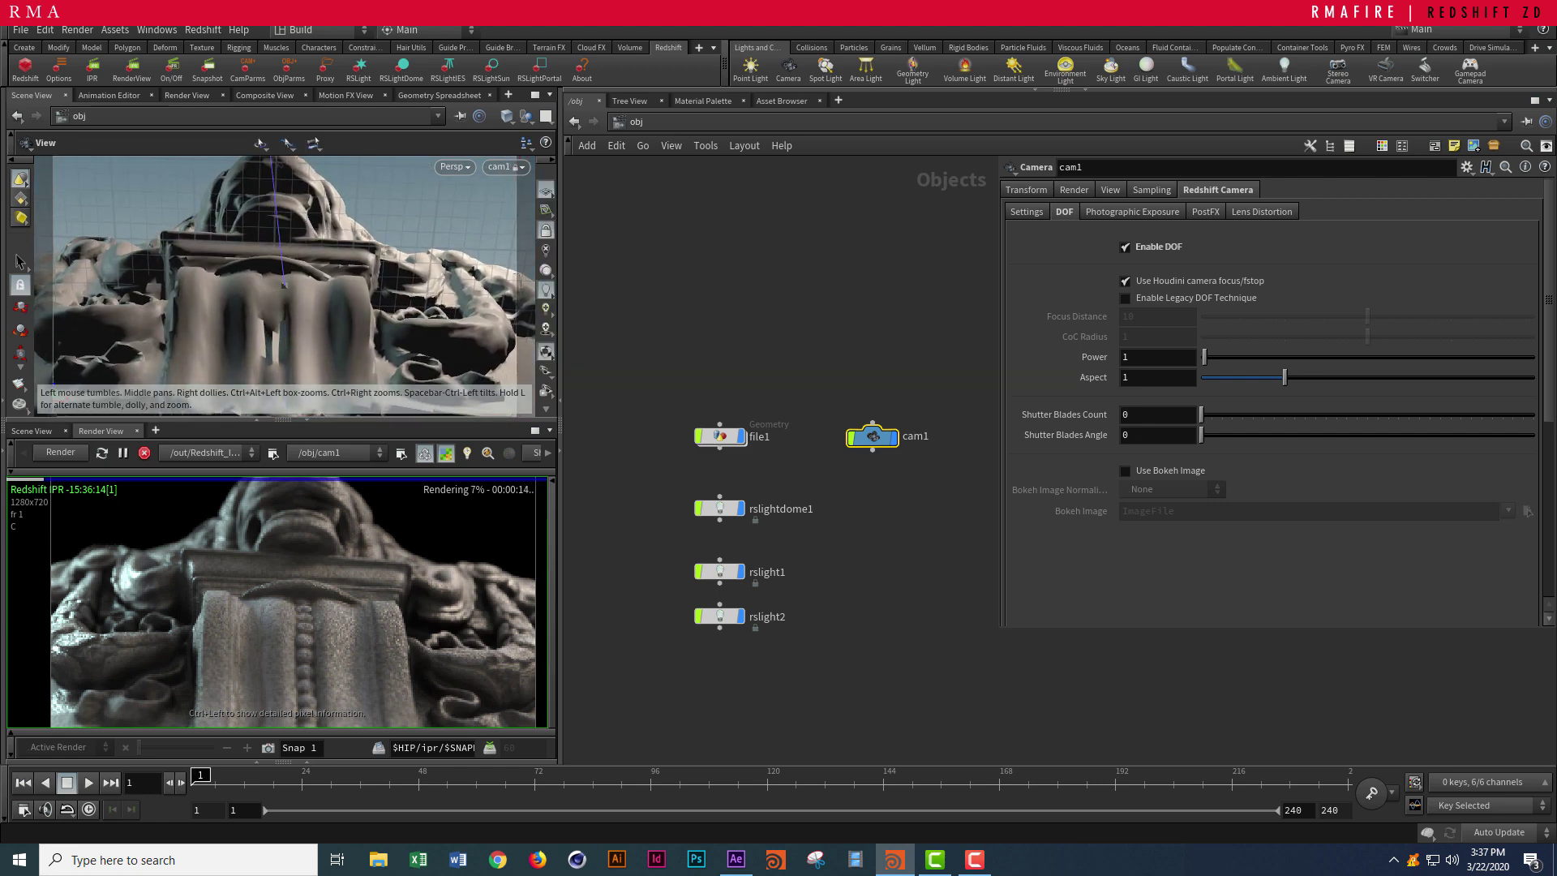
{"action": "left_click_drag", "start_coordinate": [284, 286], "coordinate": [296, 279]}
{"action": "middle_click_drag", "start_coordinate": [284, 286], "coordinate": [299, 287]}
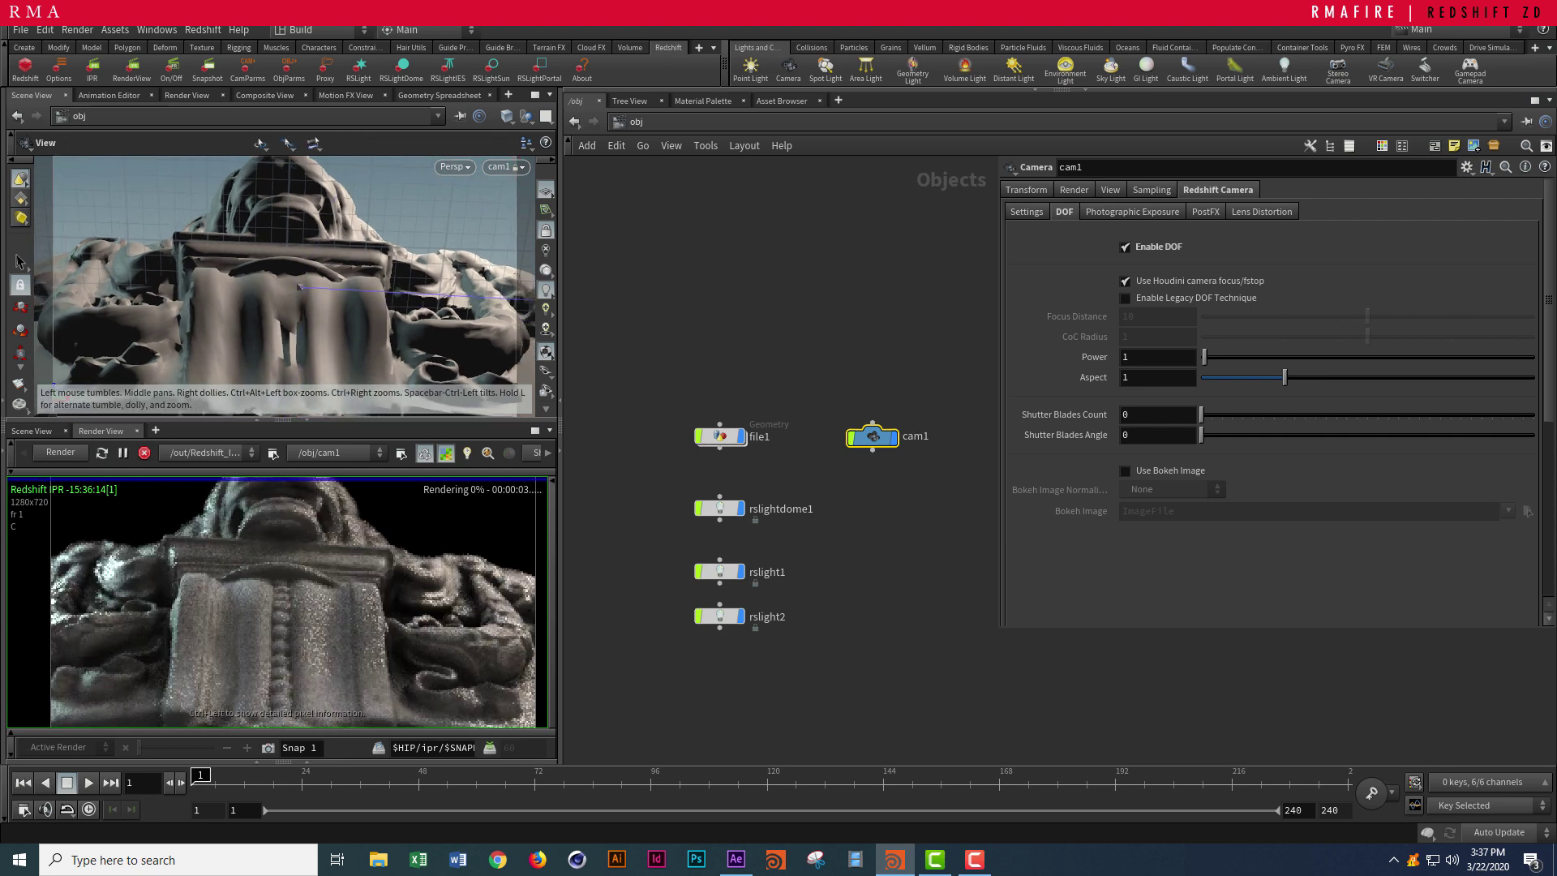
{"action": "left_click_drag", "start_coordinate": [299, 287], "coordinate": [283, 284]}
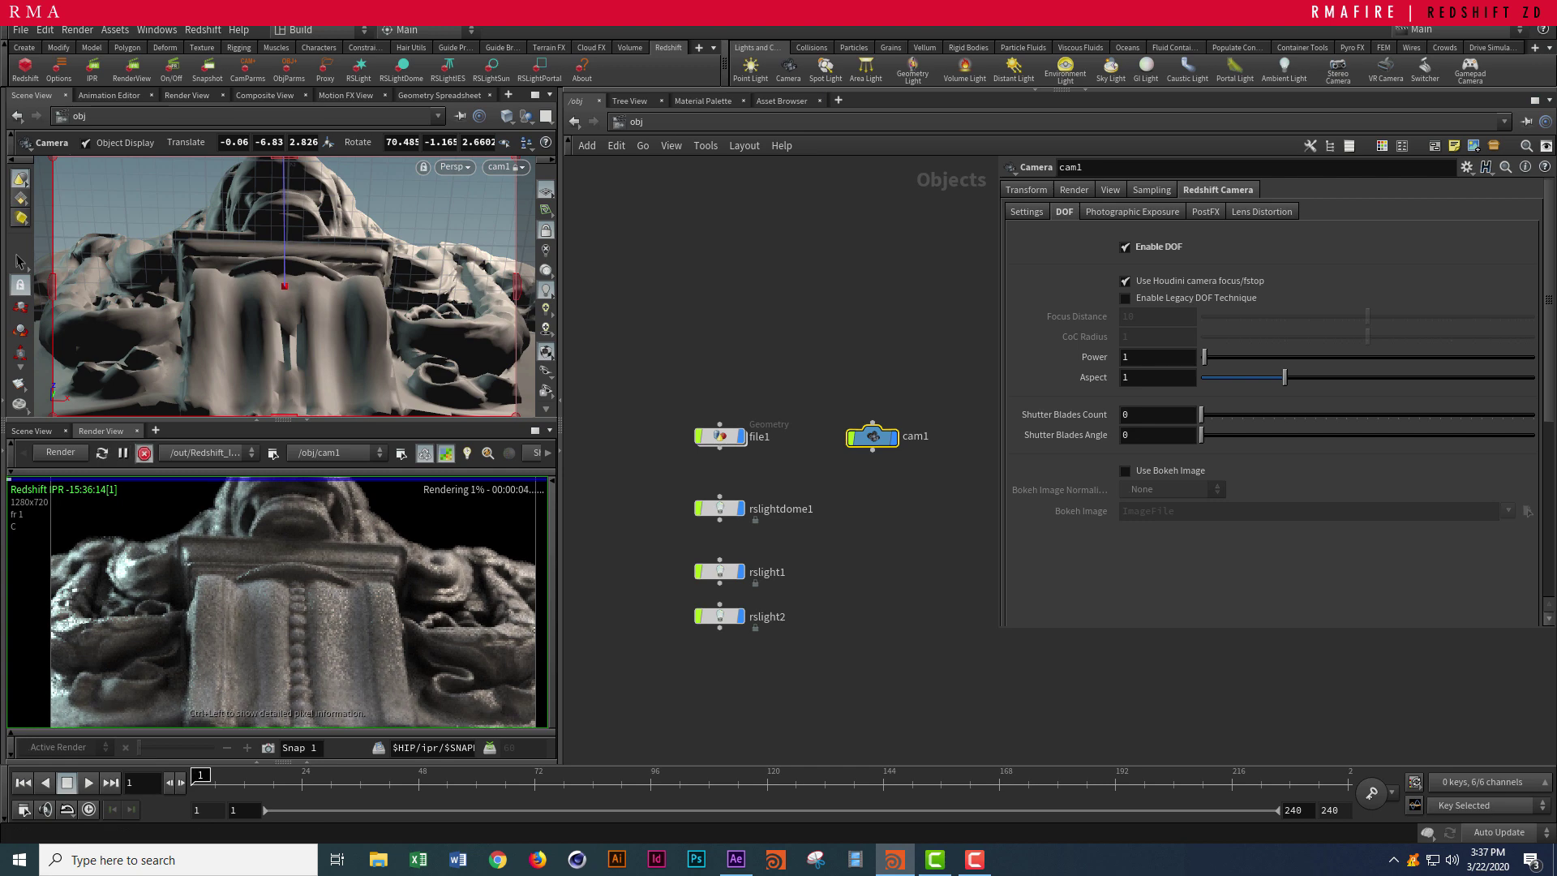
- Stop the Redshift IPR render and switch the network editor to the out context
{"action": "left_click", "coordinate": [144, 453]}
{"action": "left_click", "coordinate": [636, 122]}
{"action": "left_click", "coordinate": [648, 209]}
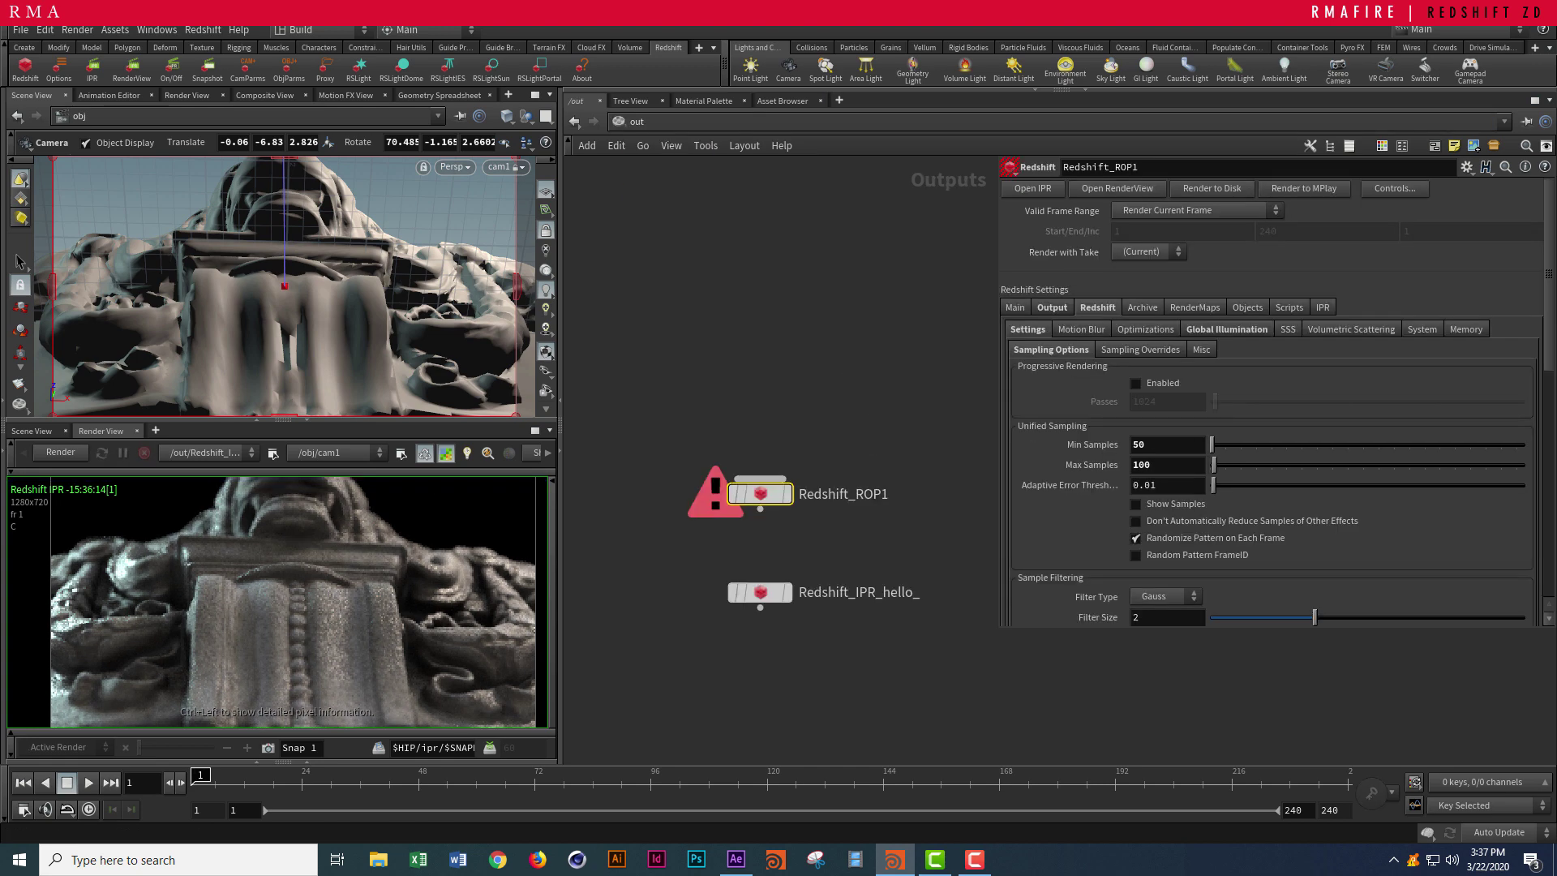
- Add one AOV of type Z Depth to the output settings of Redshift_ROP1
{"action": "left_click_drag", "start_coordinate": [723, 398], "coordinate": [805, 523]}
{"action": "left_click", "coordinate": [1051, 307]}
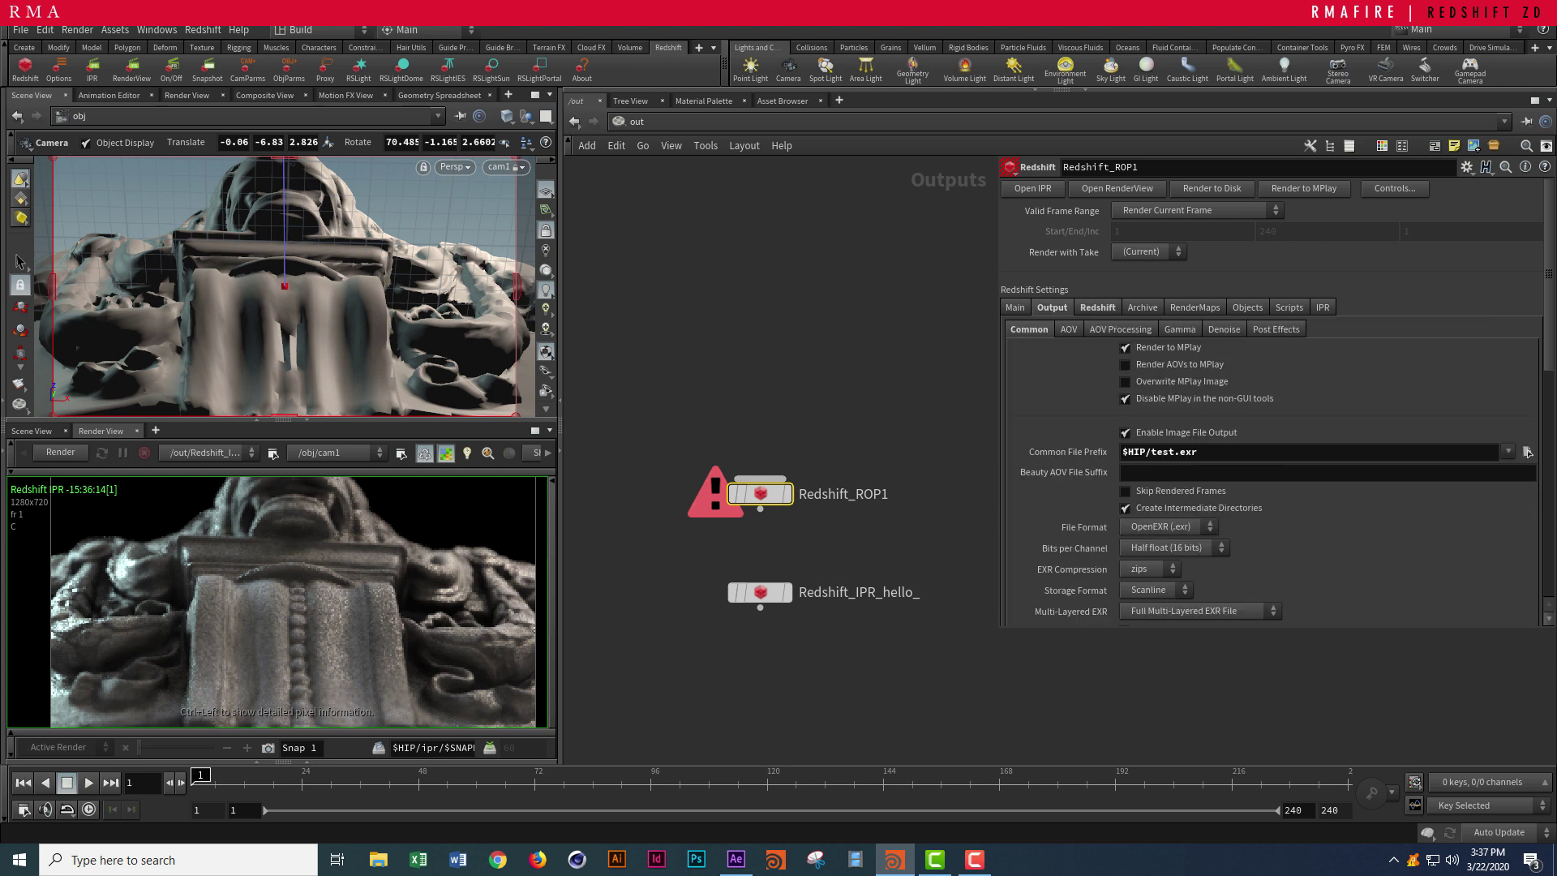
{"action": "left_click", "coordinate": [1069, 329]}
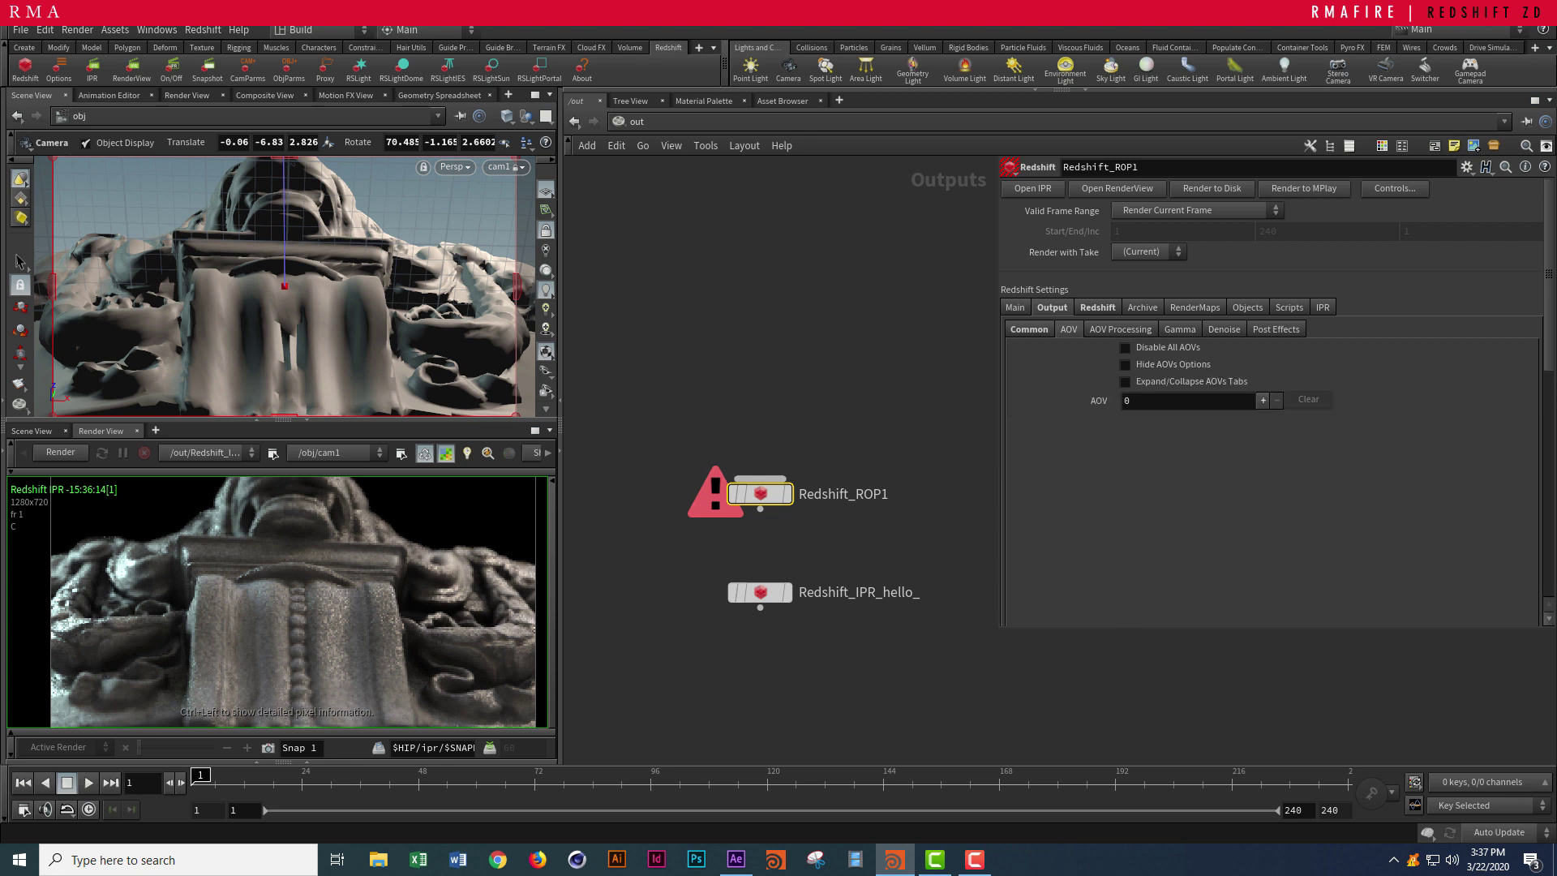
{"action": "left_click", "coordinate": [1262, 400]}
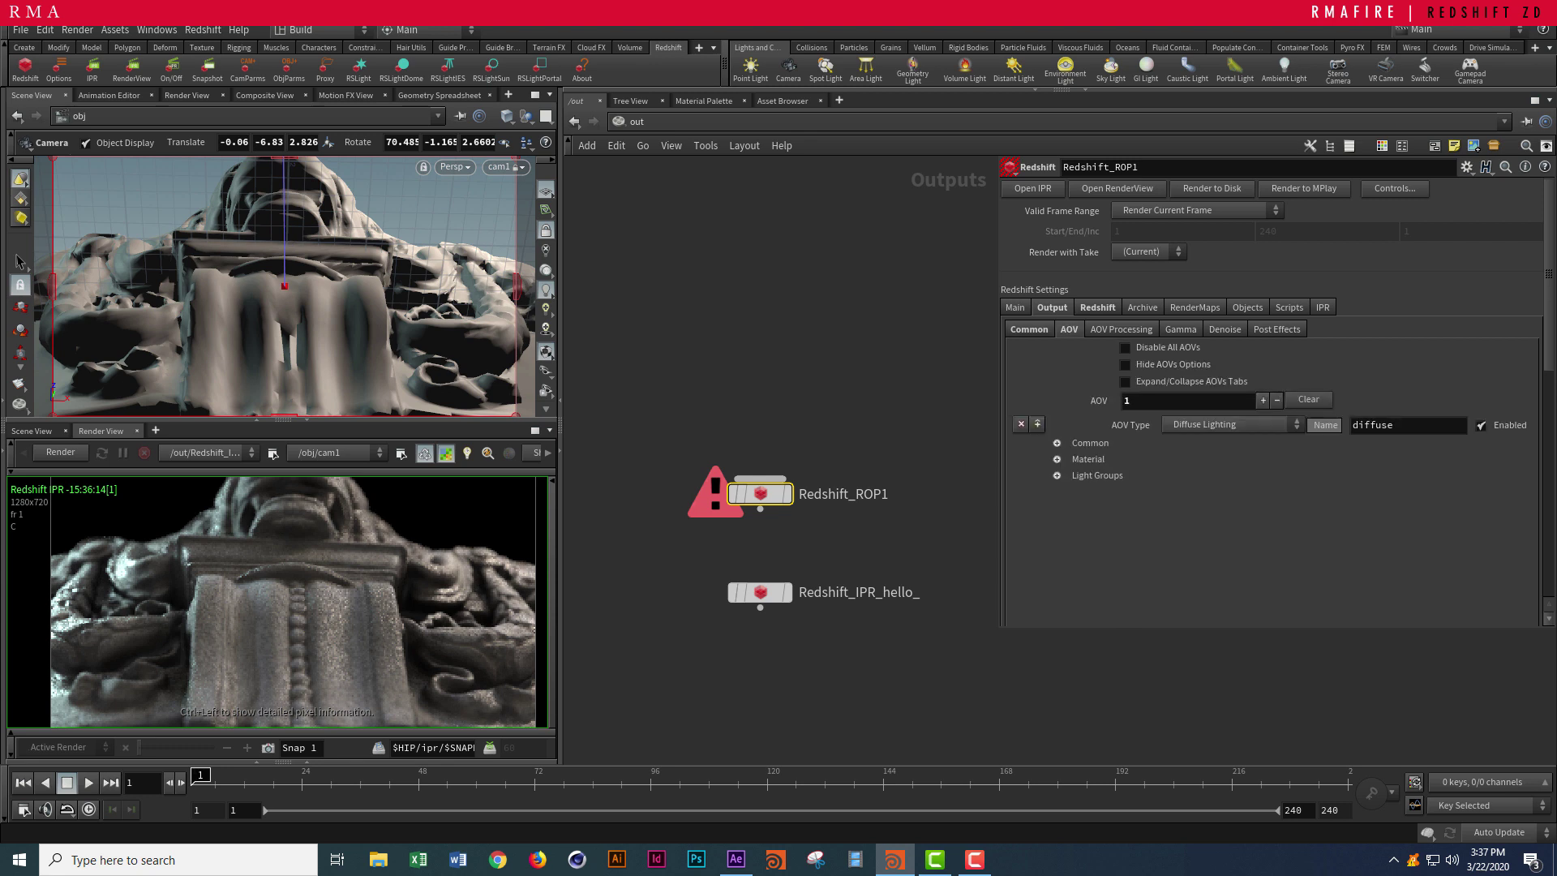
{"action": "left_click", "coordinate": [1232, 425]}
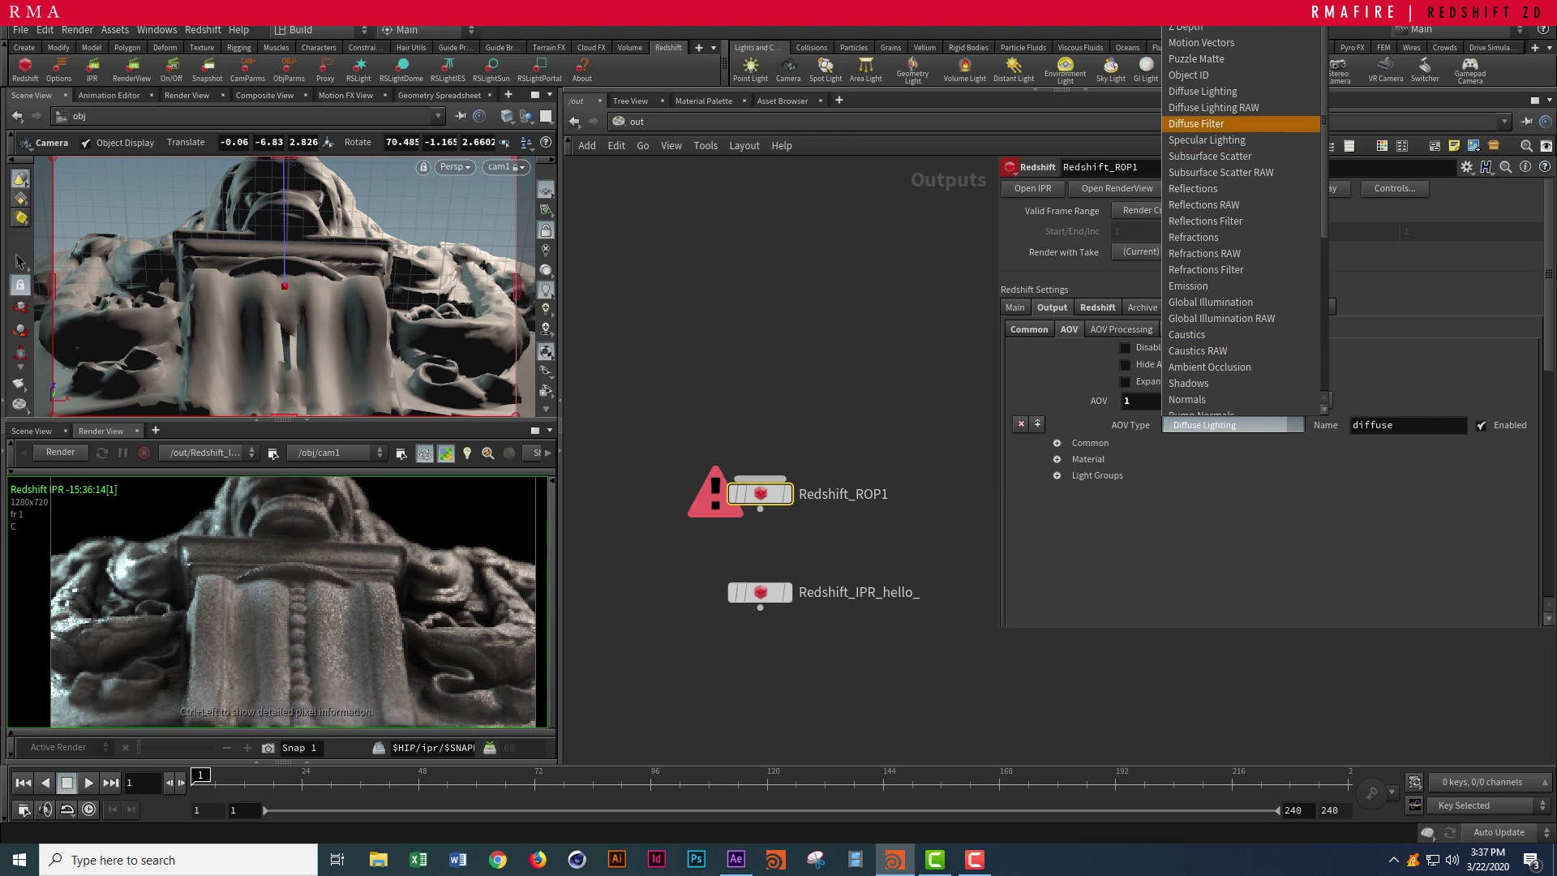
{"action": "left_click", "coordinate": [1187, 28]}
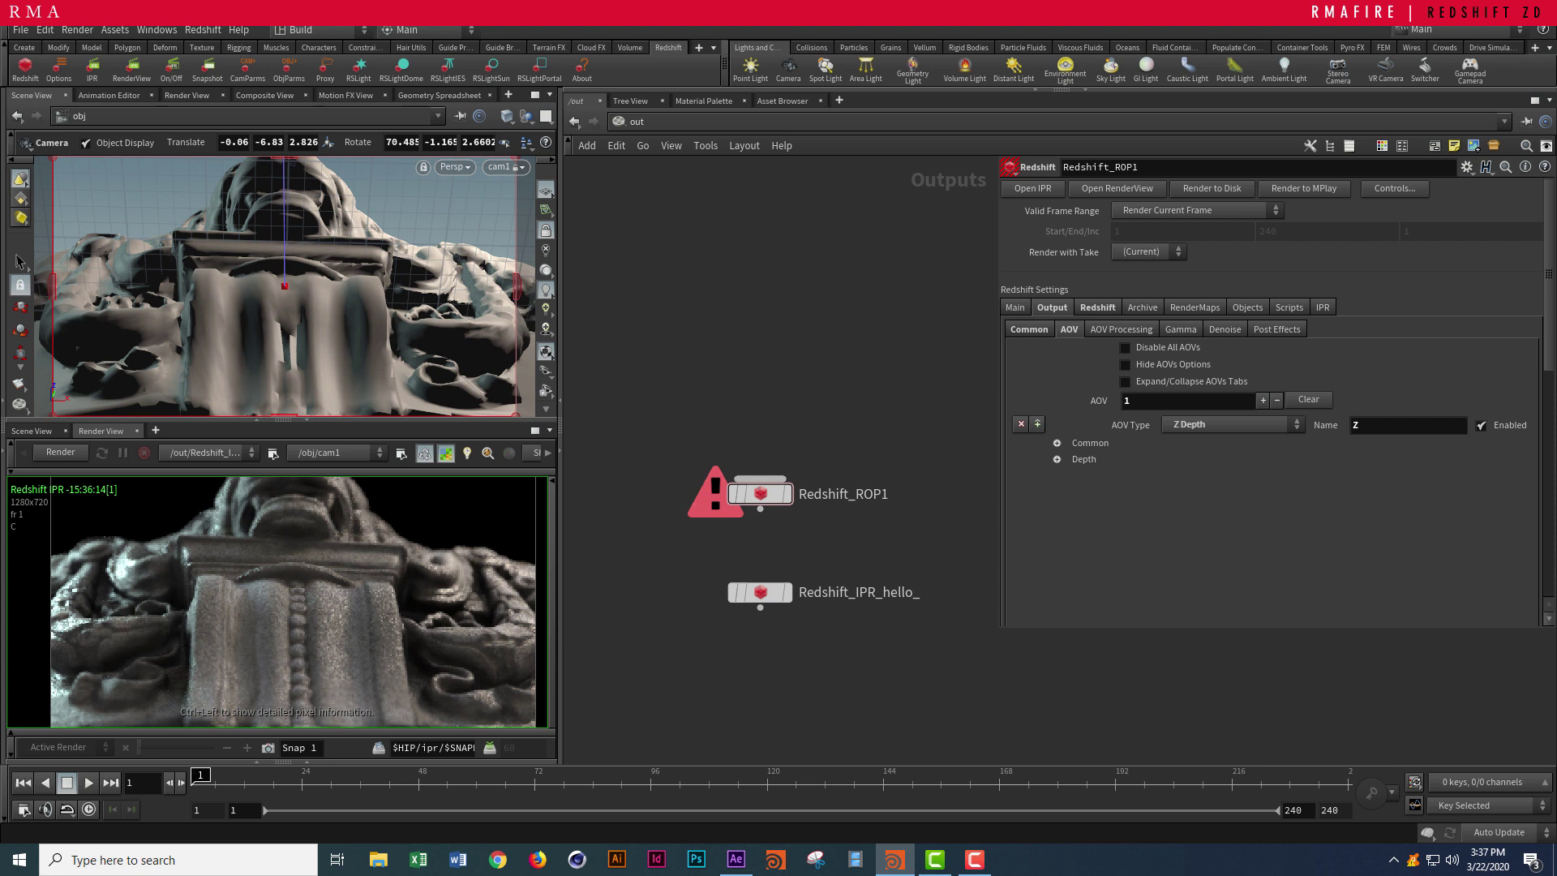
- Review the sampling, global illumination, optimization and motion blur settings of Redshift_ROP1
{"action": "left_click", "coordinate": [1097, 307]}
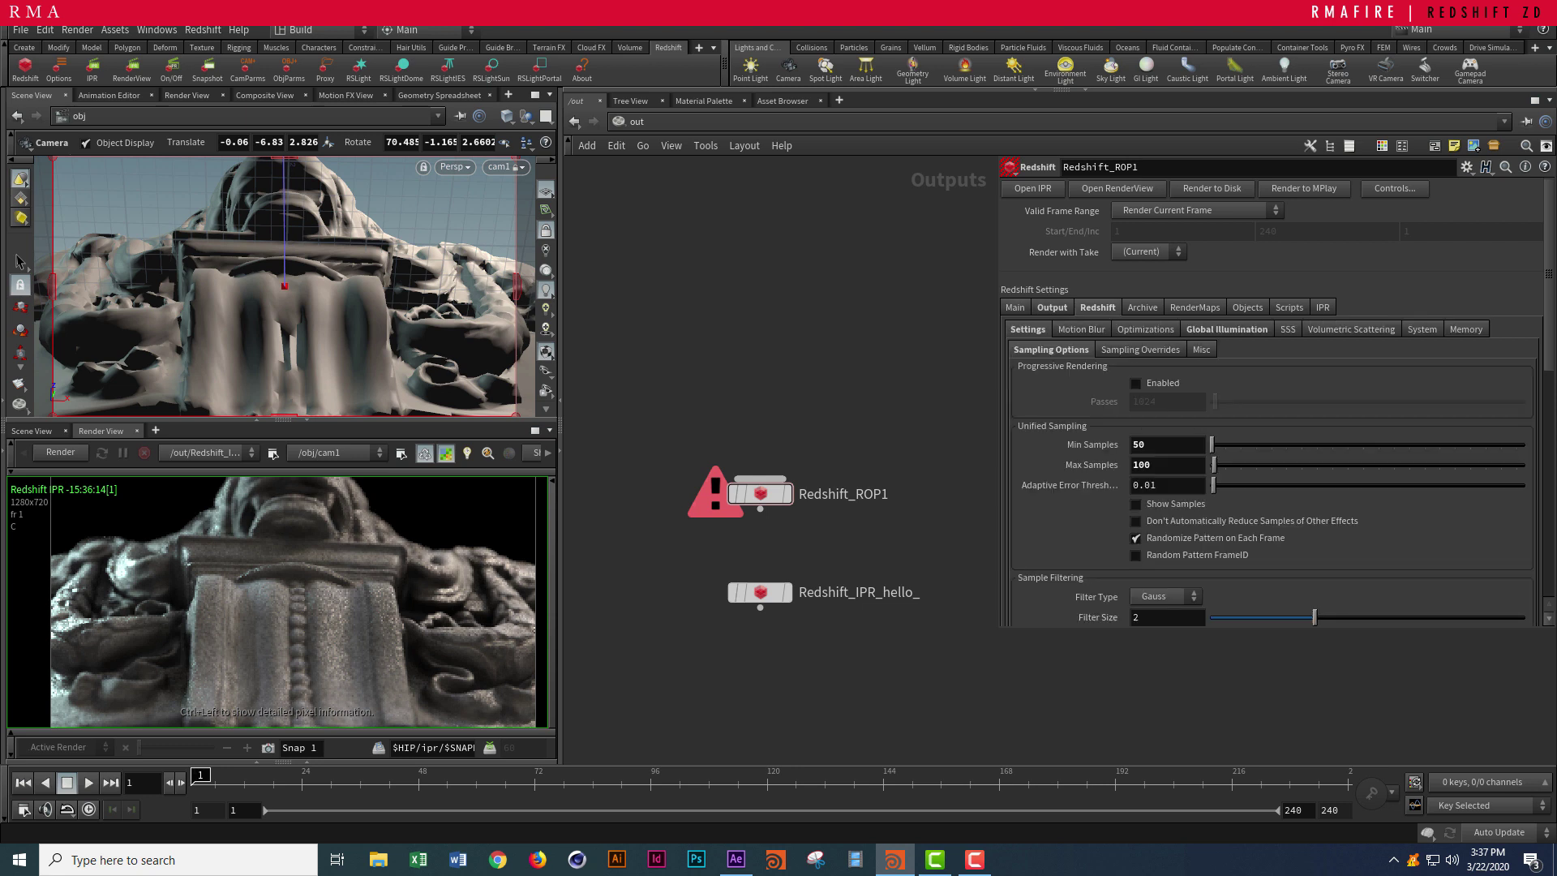
{"action": "left_click", "coordinate": [1227, 329]}
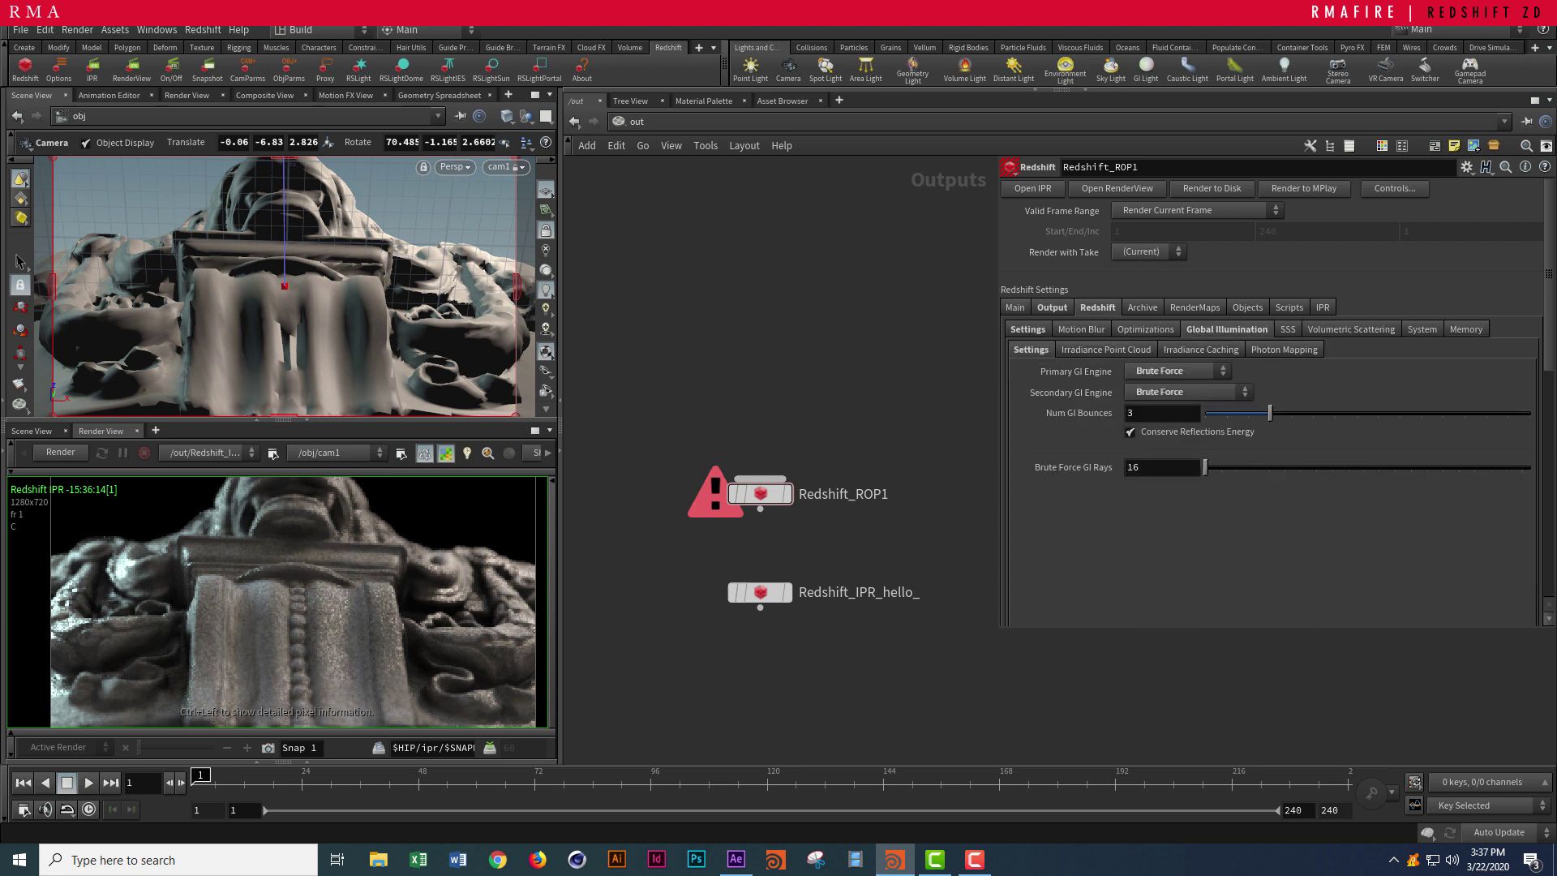
{"action": "left_click", "coordinate": [1145, 329]}
{"action": "left_click", "coordinate": [1081, 329]}
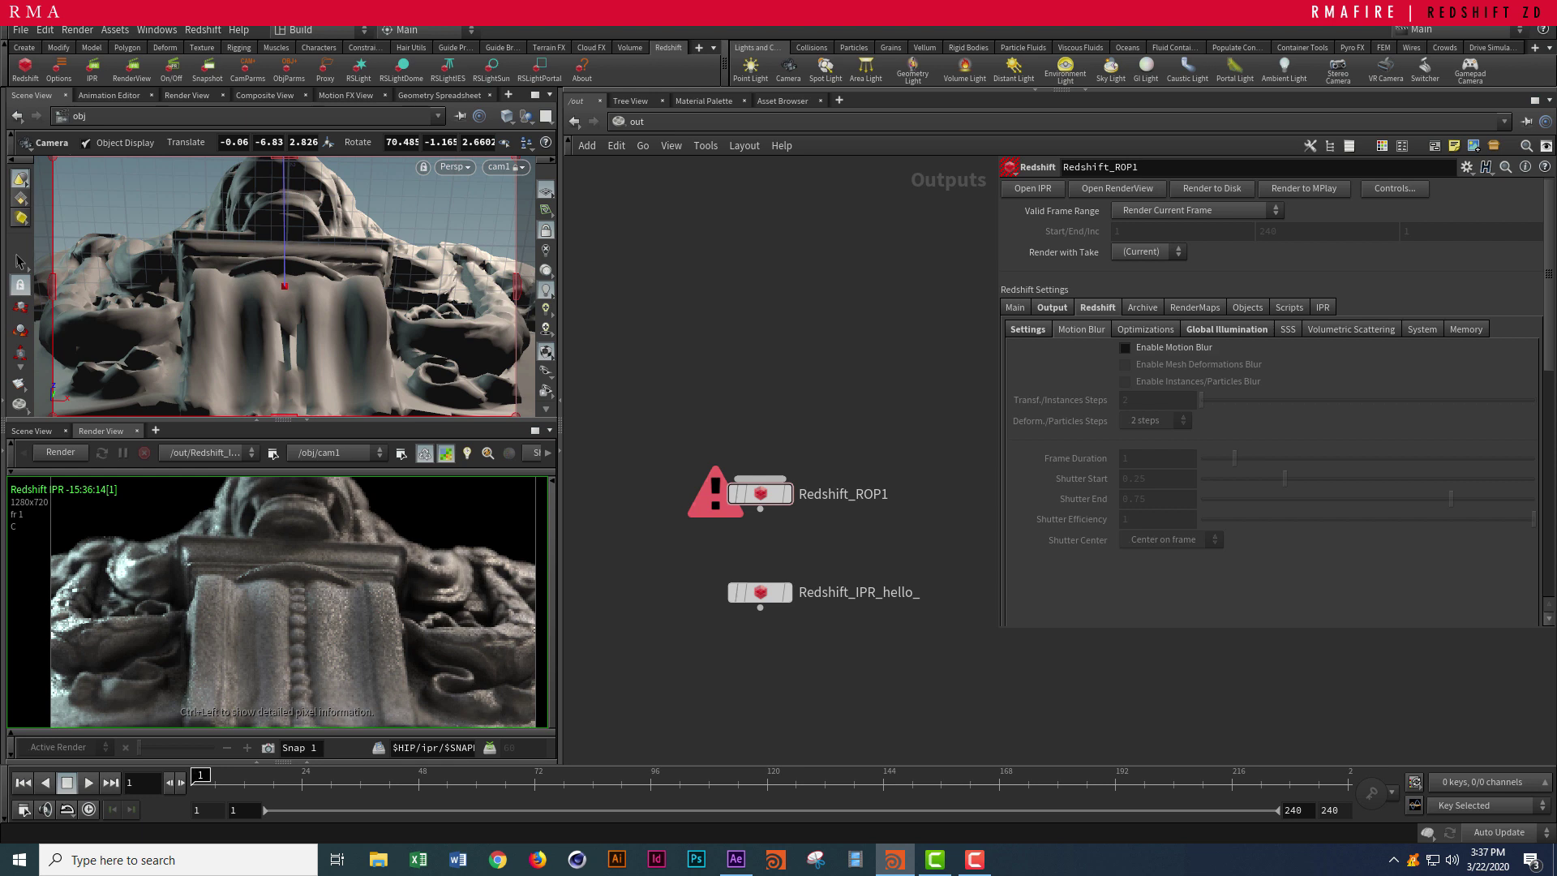
{"action": "left_click", "coordinate": [1027, 330]}
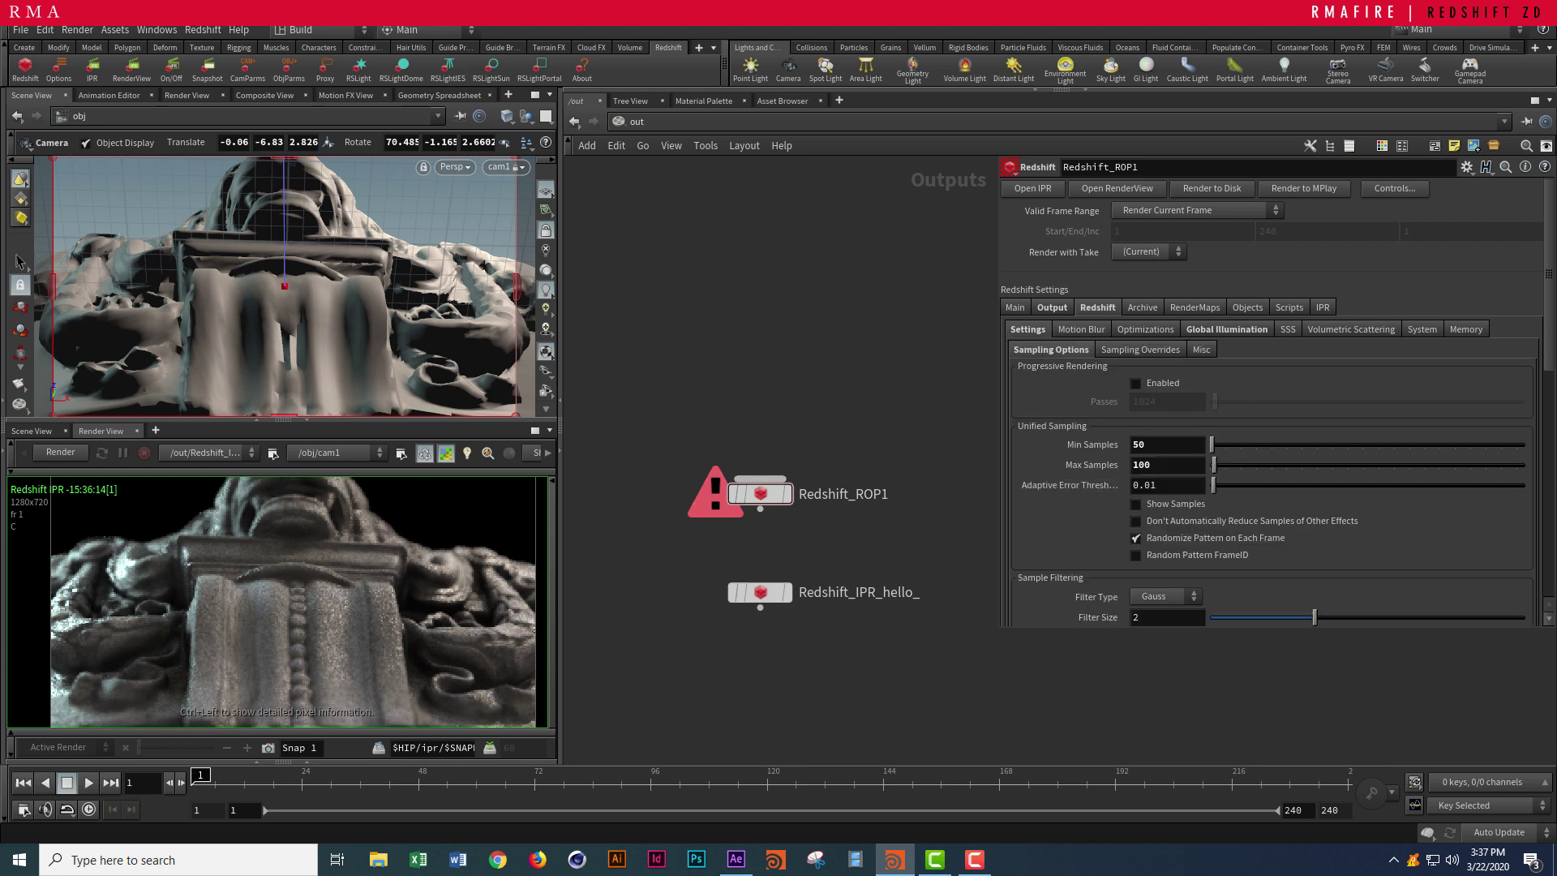